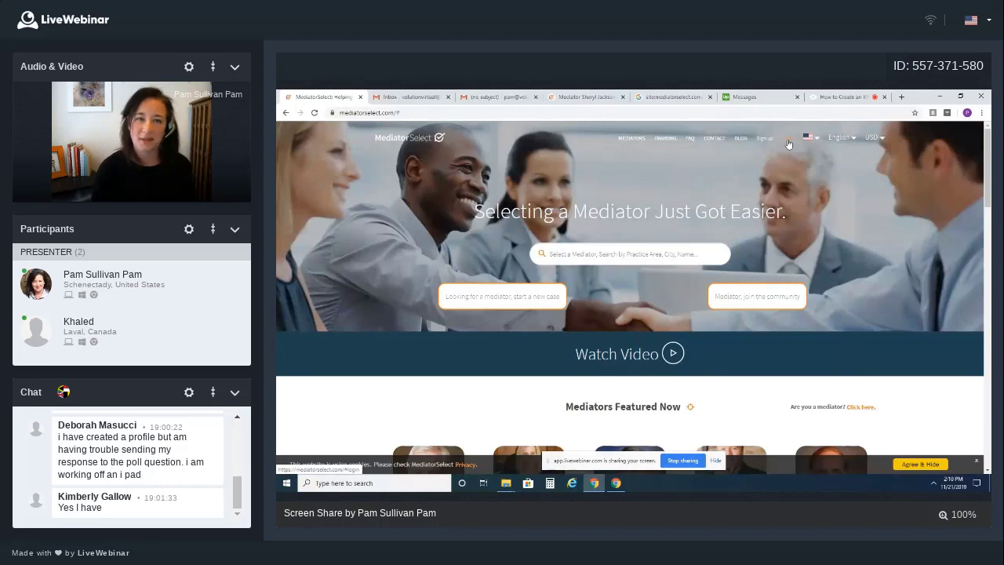
Open MediatorSelect's sign-up form from the header login and place the cursor in First Name
left_click(789, 144)
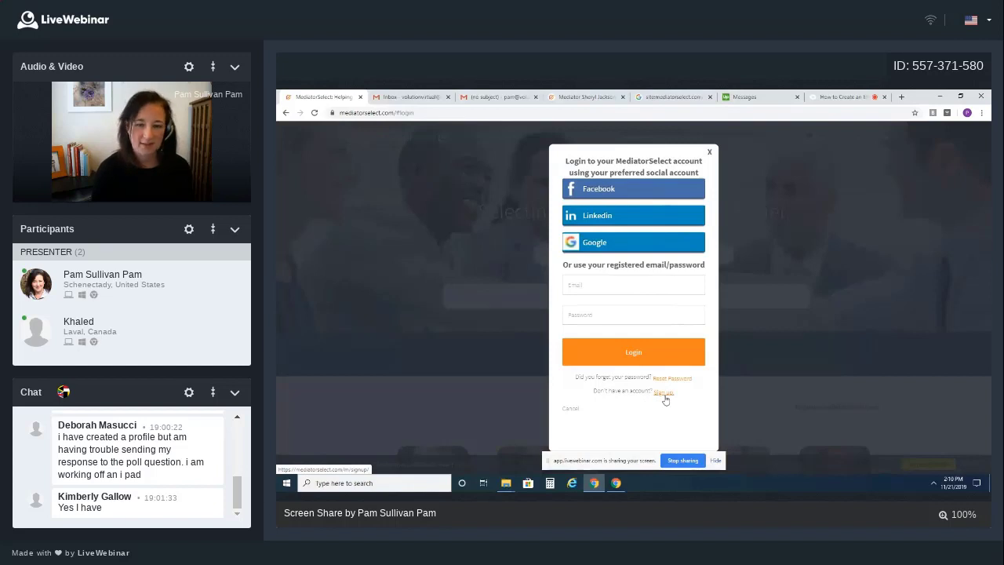
left_click(663, 394)
left_click(593, 270)
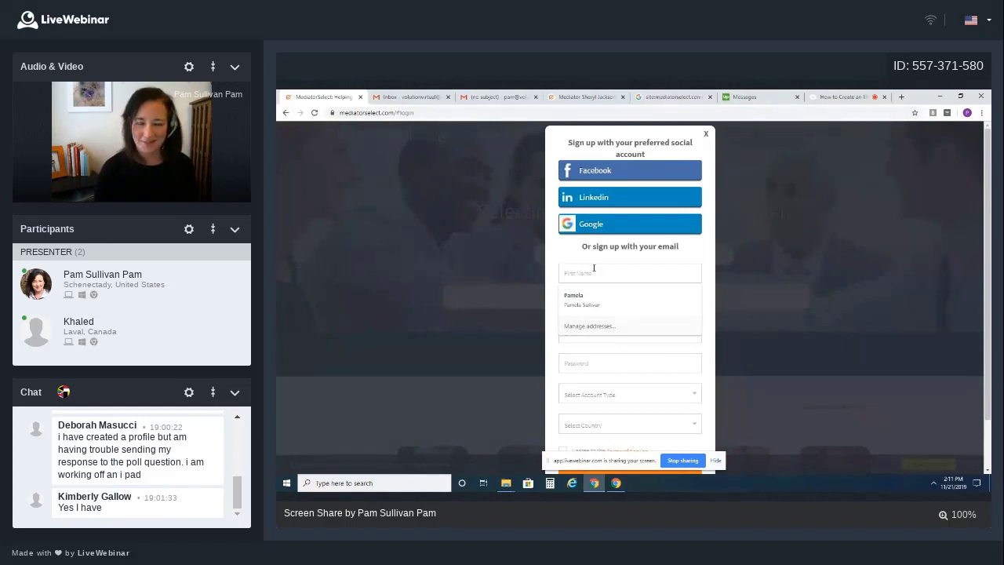
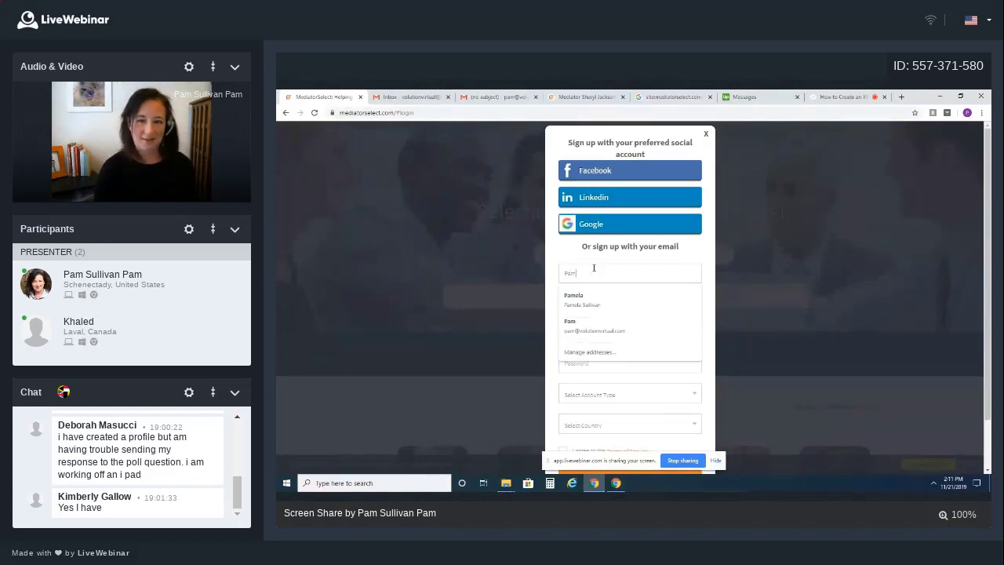
Enter the mediator's first and last name, the suggested e-mail and a password
key("Tab")
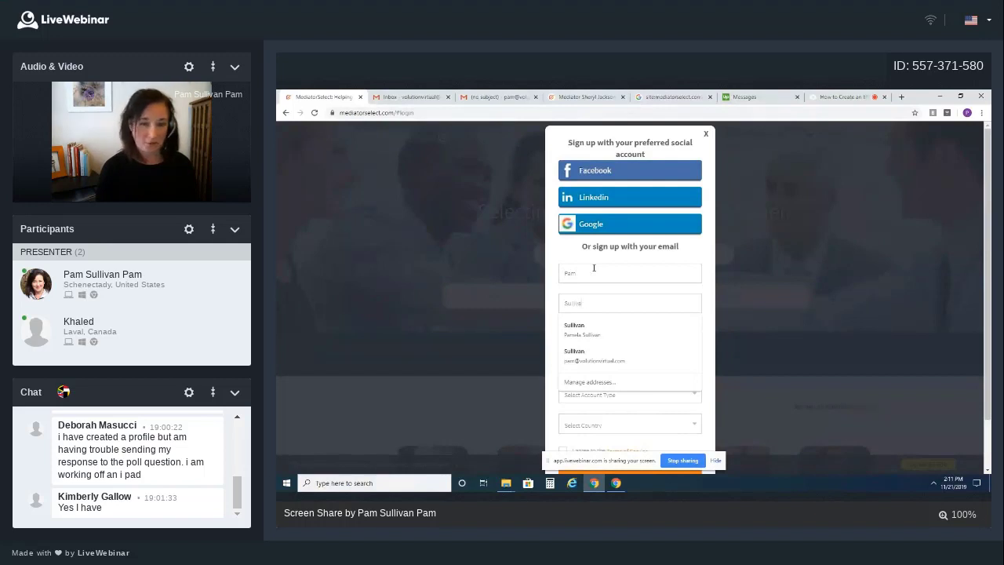
key("ctrl+v")
key("Tab")
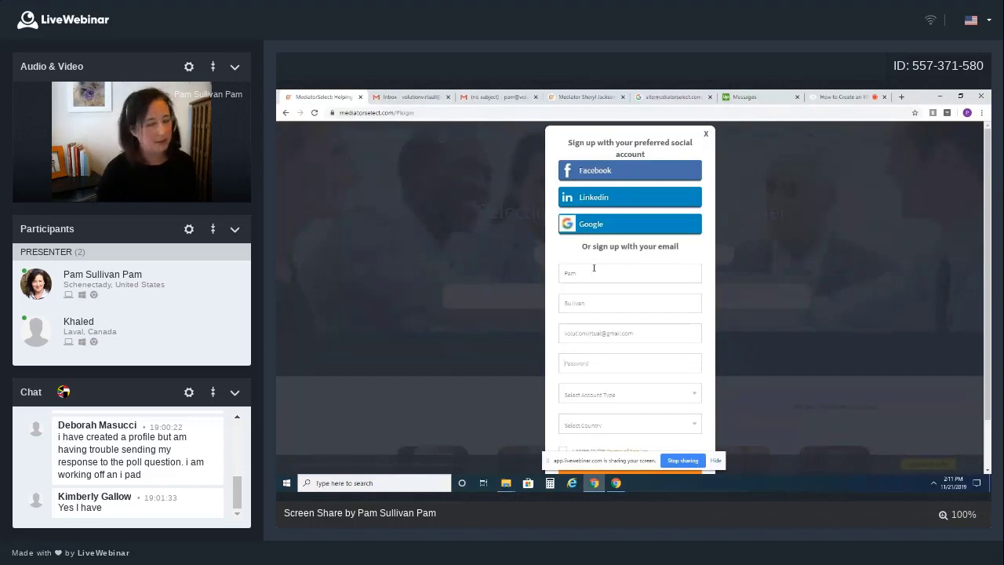
type("****")
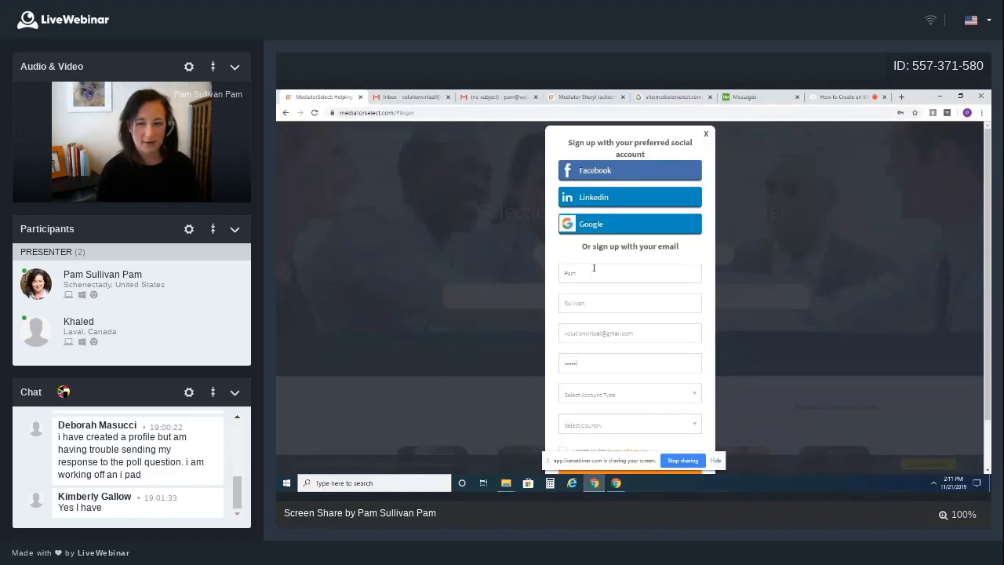
Choose Mediator and United States, accept the terms, and create the account
left_click(629, 395)
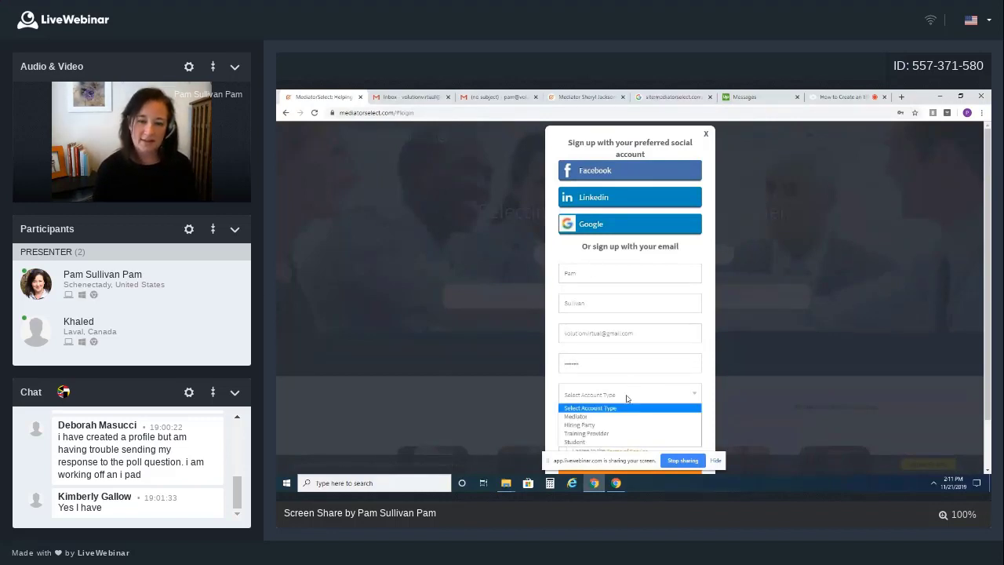
left_click(613, 419)
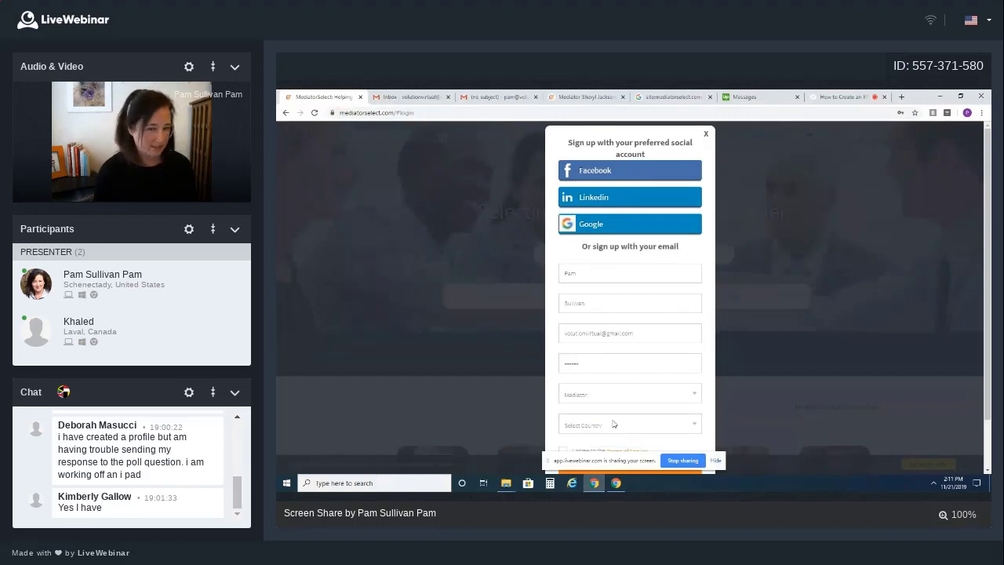
left_click(614, 425)
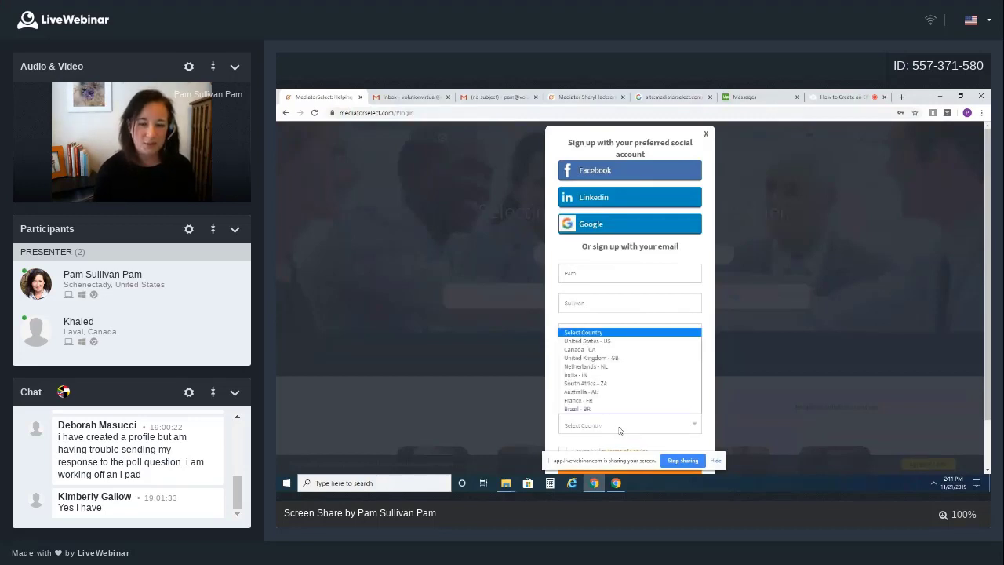
left_click(586, 340)
scroll(596, 393, "down", 1)
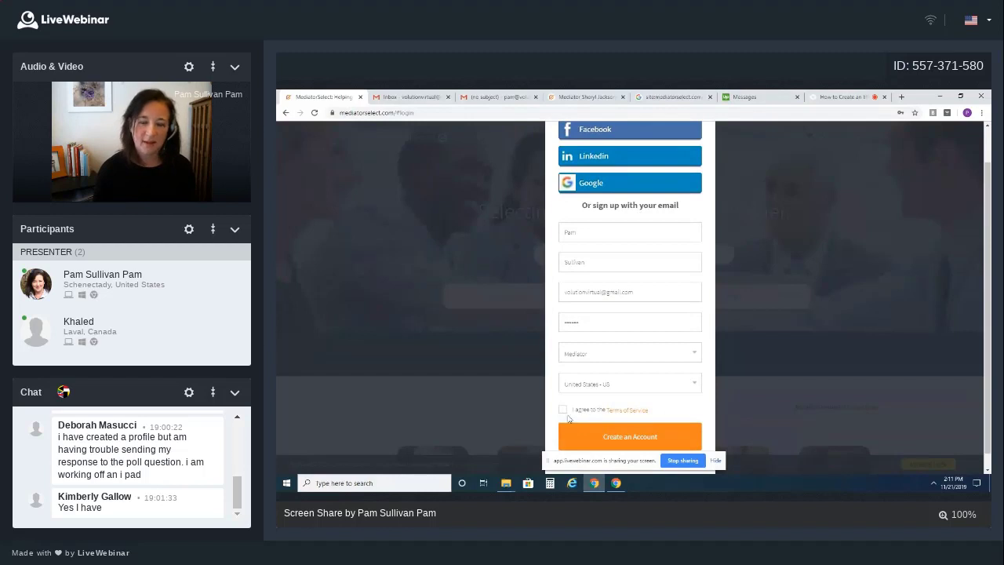
left_click(562, 411)
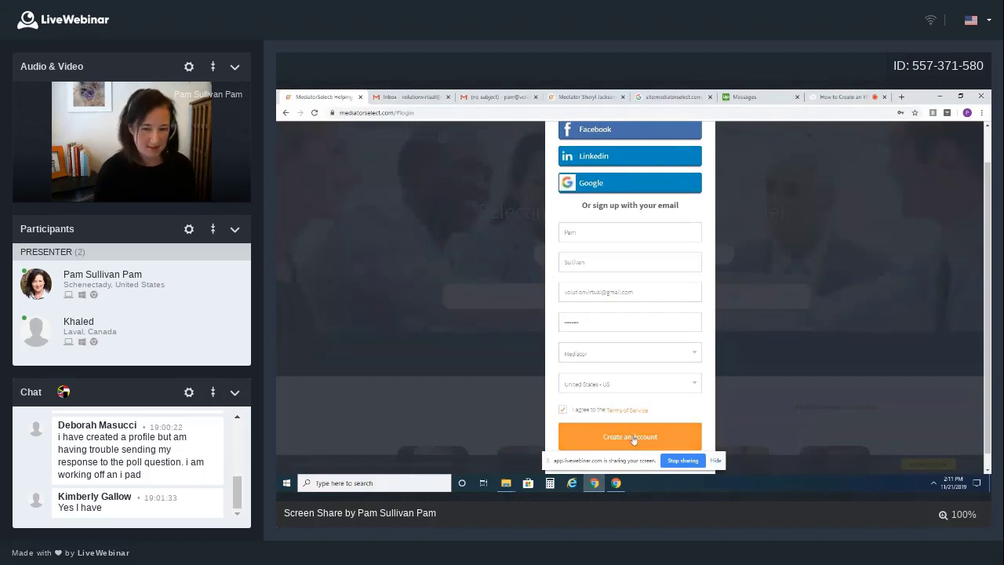
left_click(633, 438)
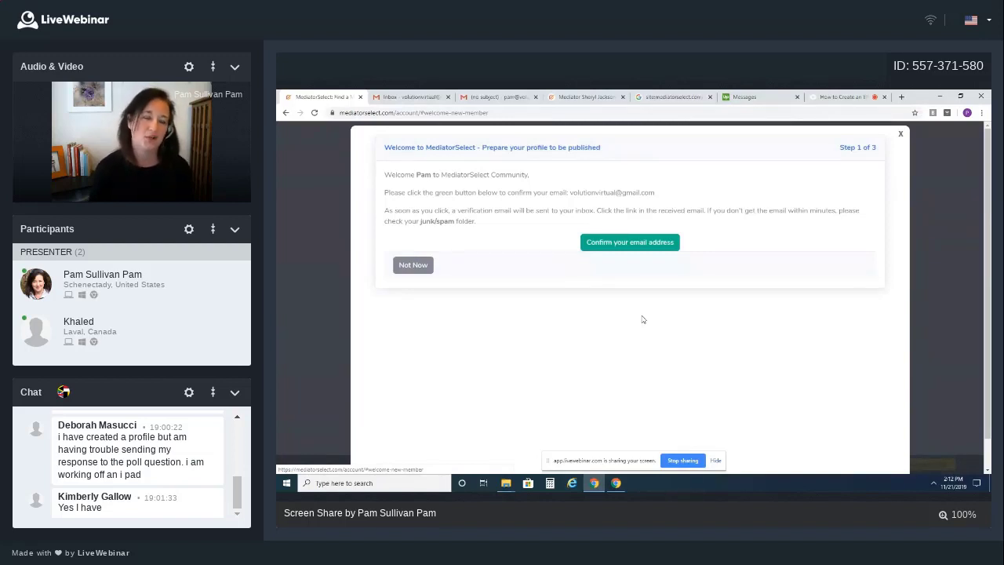
Request the confirmation e-mail from the Welcome dialog's Confirm your email address button
left_click(637, 245)
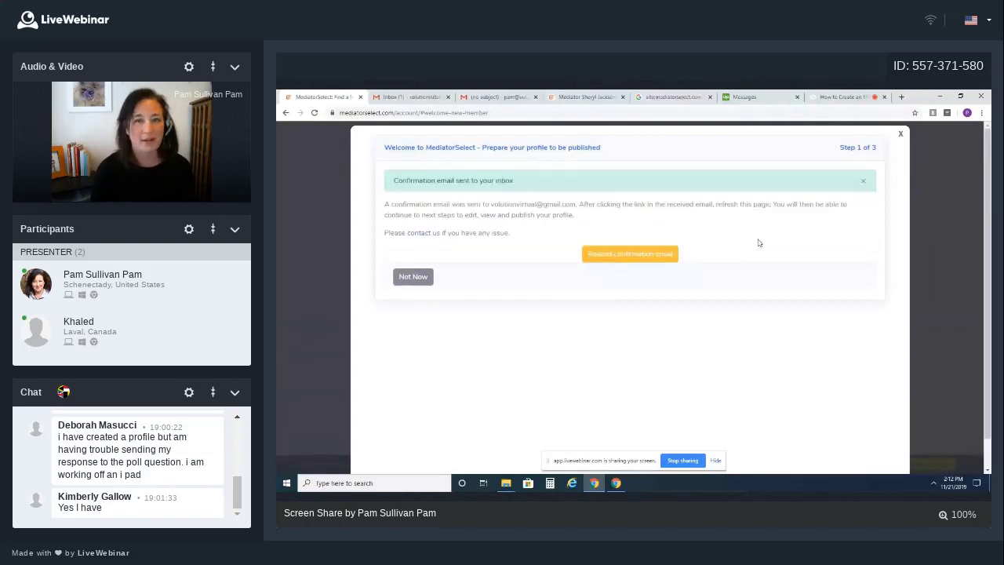
Open the MediatorSelect confirmation message in Gmail and follow its Confirm Your Email Address link
left_click(413, 97)
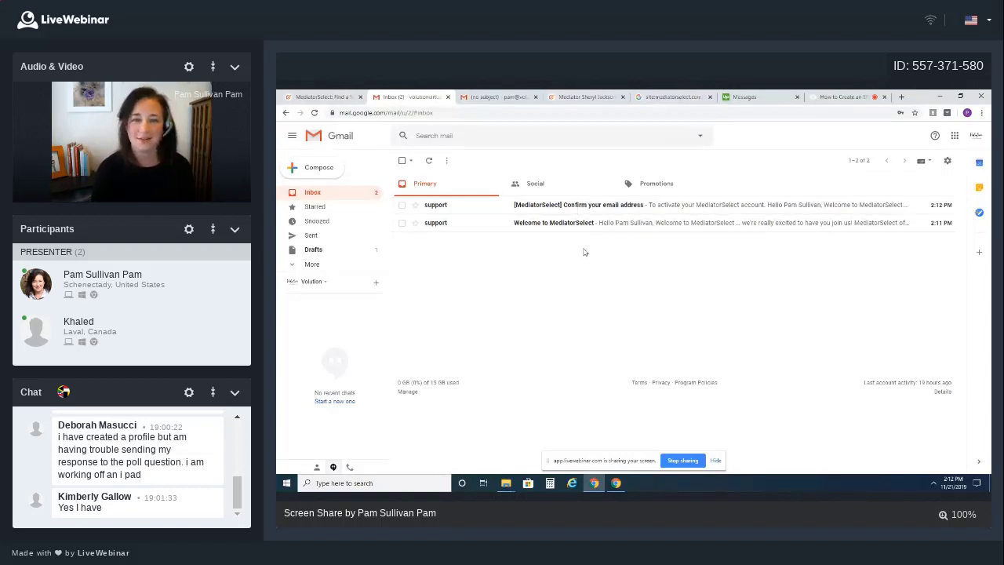
left_click(593, 211)
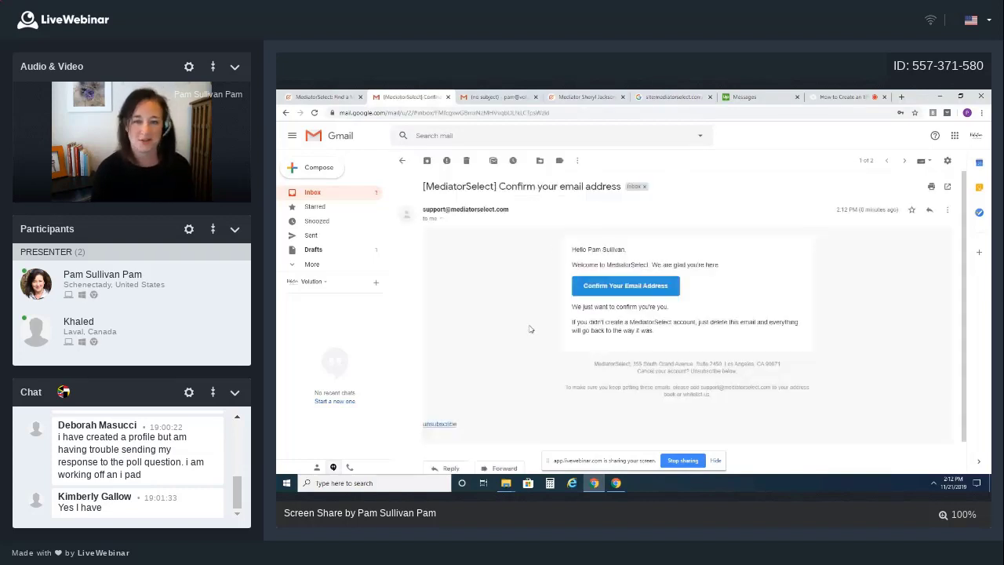
left_click(650, 290)
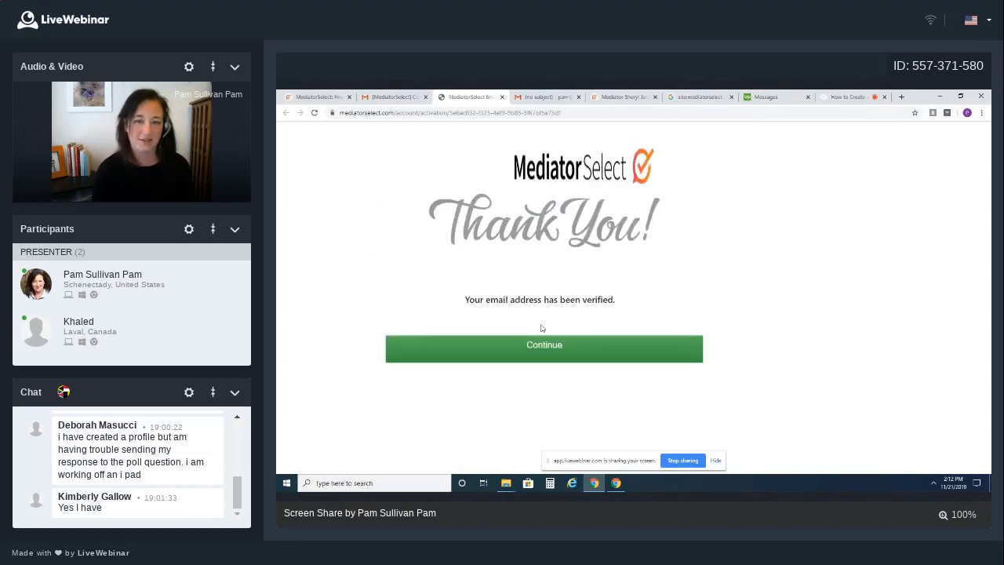
Continue from the Thank You page to the My Account General tab
left_click(541, 353)
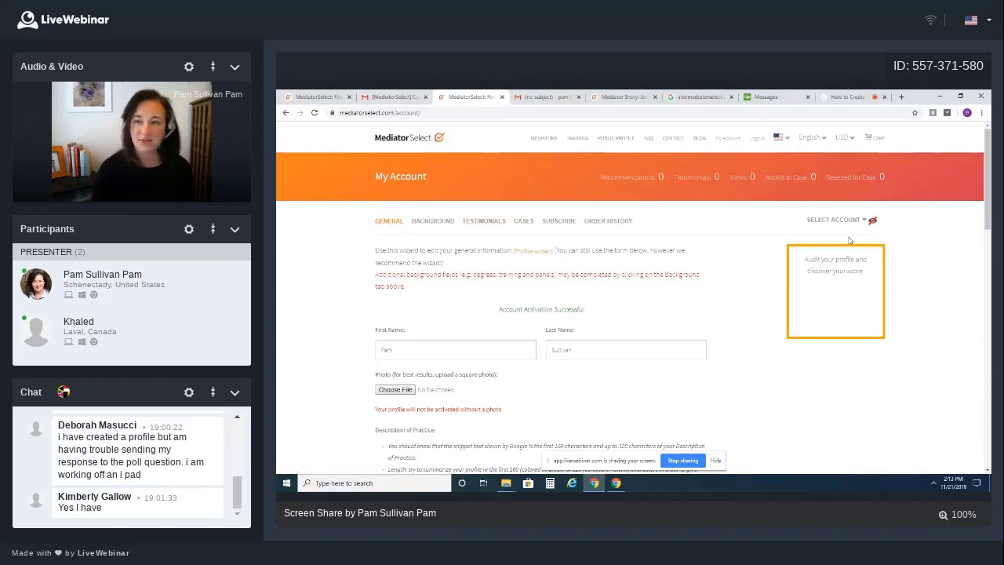
mouse_move(873, 222)
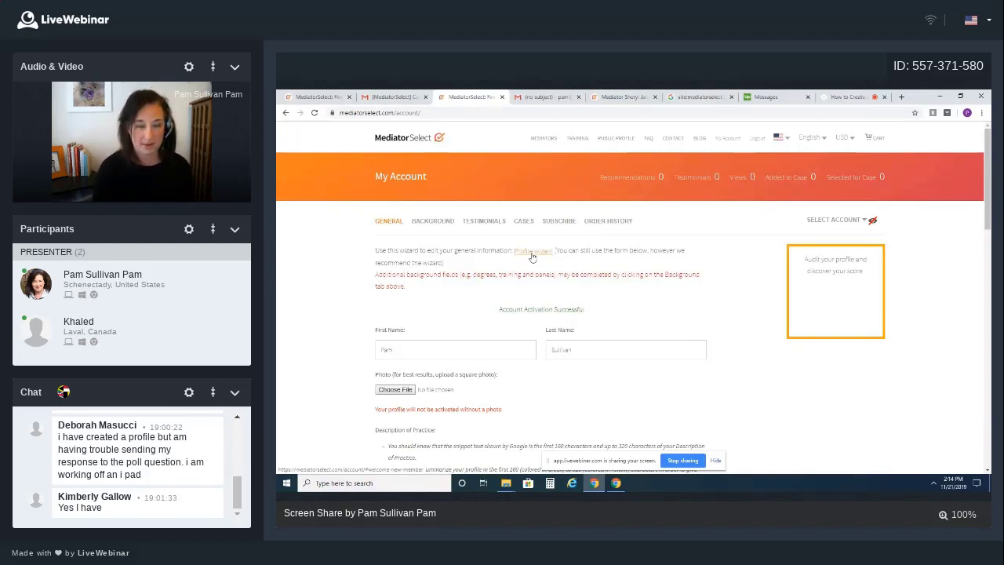
Launch the Profile wizard to reach the Step 2 of 3 Profile Details form
left_click(532, 252)
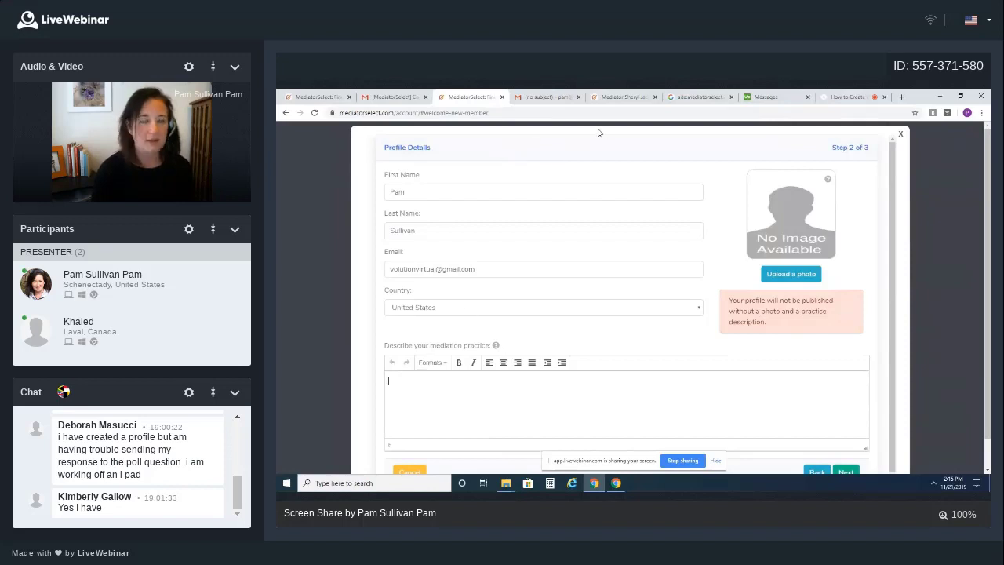
left_click(546, 98)
Copy the Description of Practice paragraph from the Gmail message for the profile form
left_click_drag(445, 255, 571, 263)
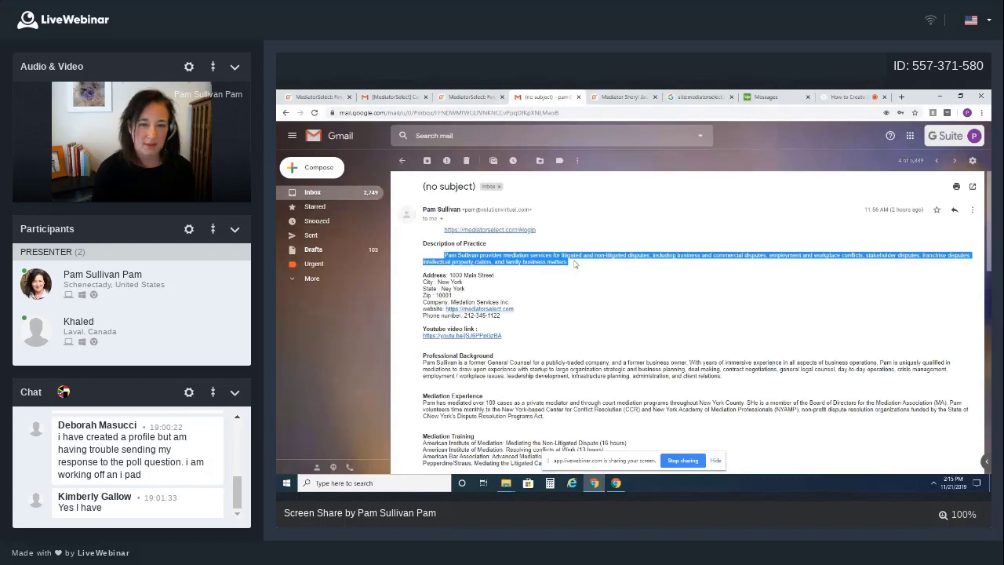
right_click(541, 262)
left_click(565, 269)
left_click(471, 96)
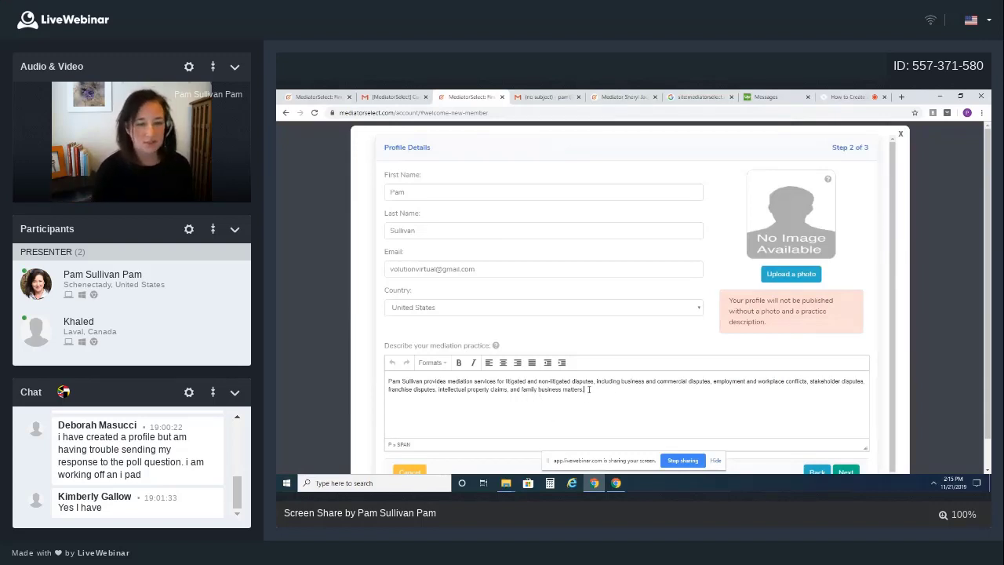
Start a profile photo upload and advance to the Step 3 address details
scroll(587, 389, "down", 1)
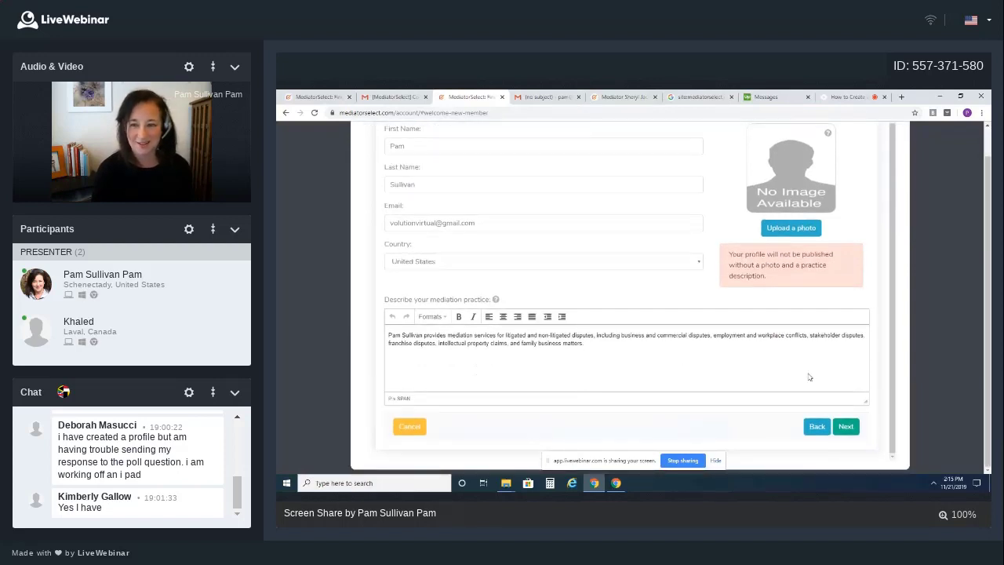
scroll(796, 375, "up", 2)
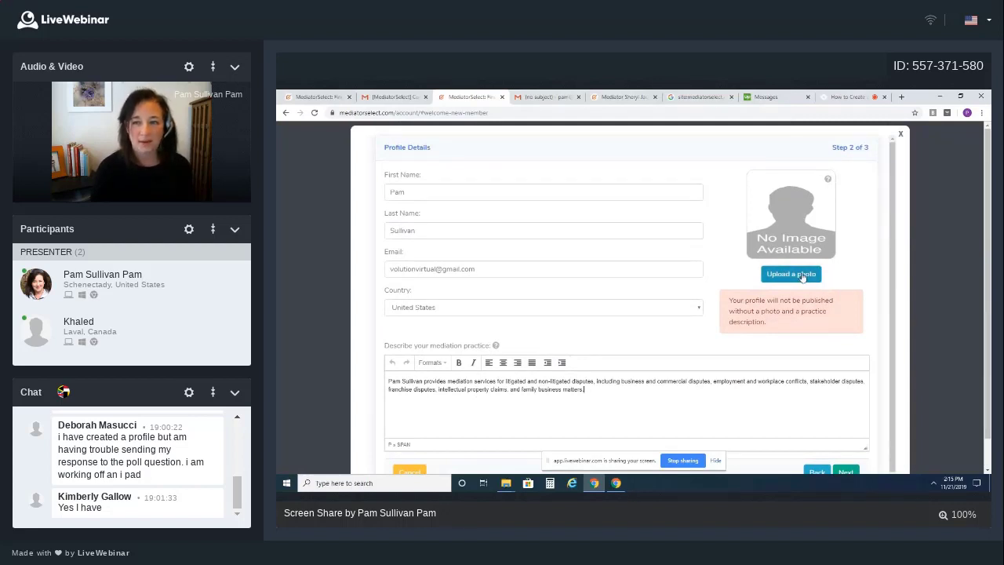
mouse_move(833, 182)
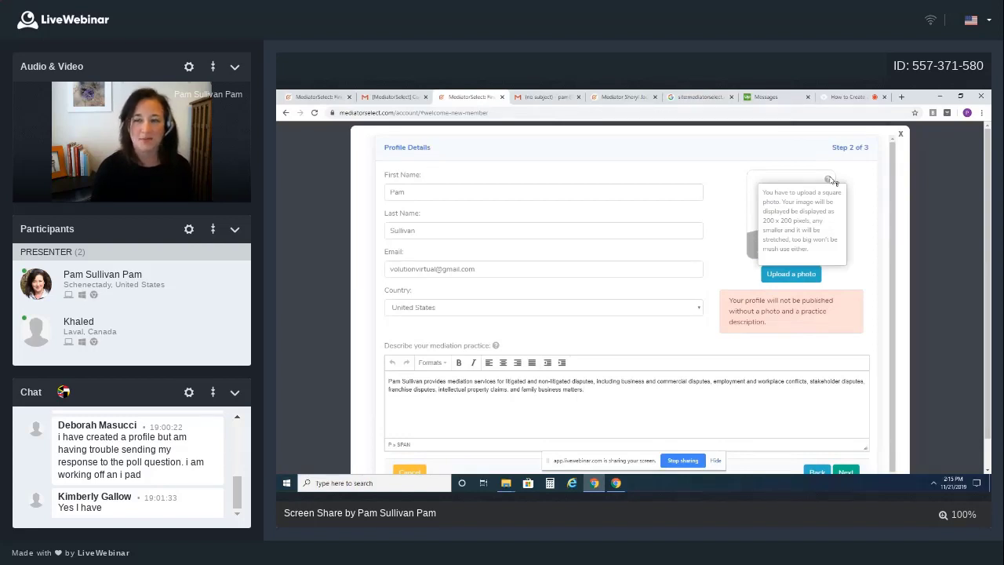
left_click(808, 274)
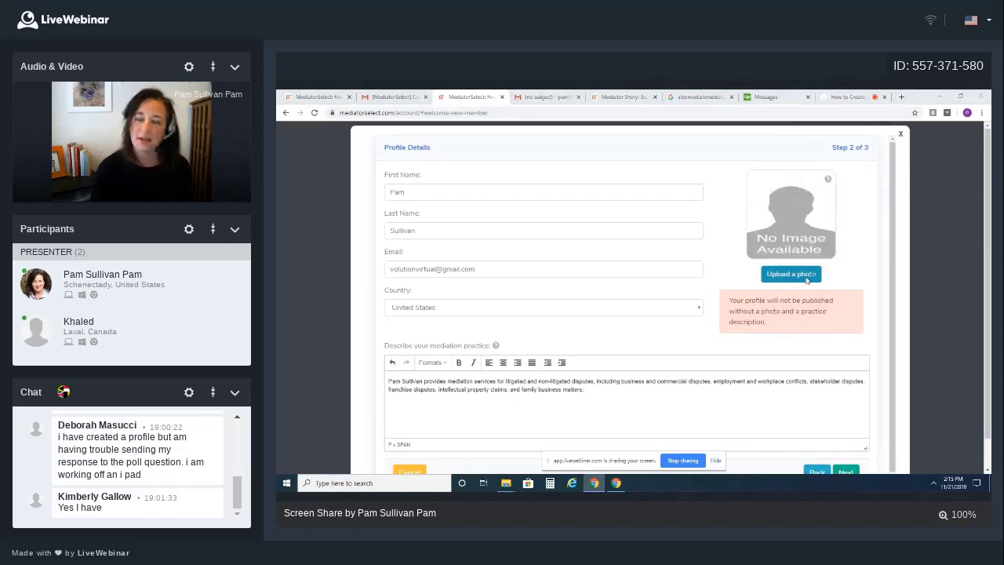
left_click(718, 363)
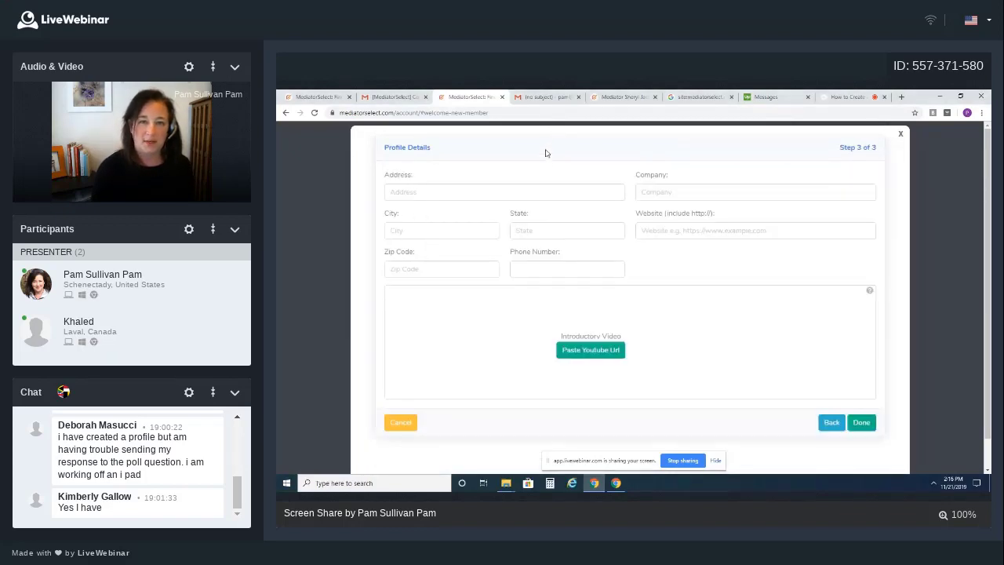
Paste the street address from the e-mail and enter city New York and state NY
left_click(539, 98)
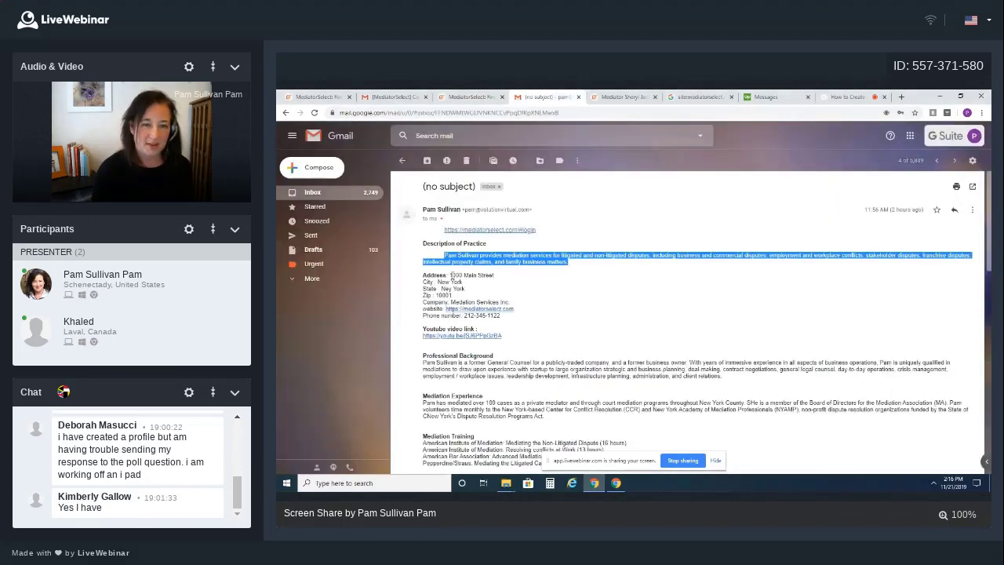
left_click_drag(449, 276, 493, 275)
key("ctrl+c")
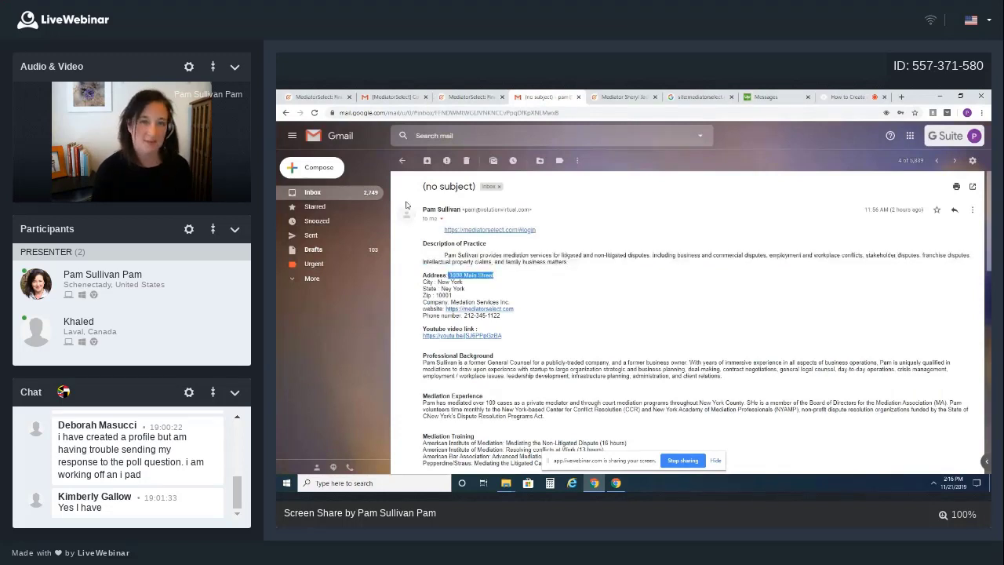
left_click(461, 97)
left_click(399, 192)
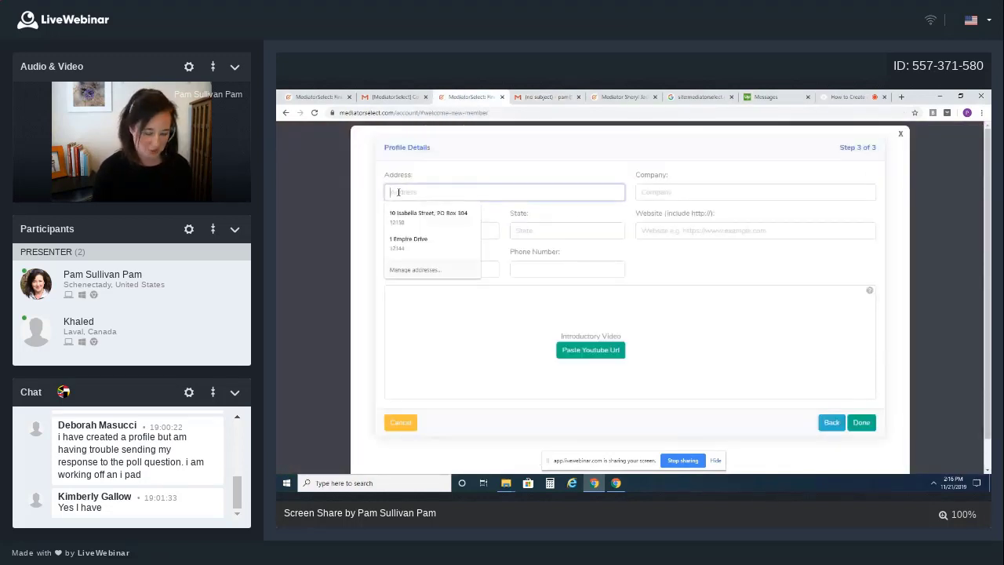
key("ctrl+v")
left_click(418, 230)
type("New York")
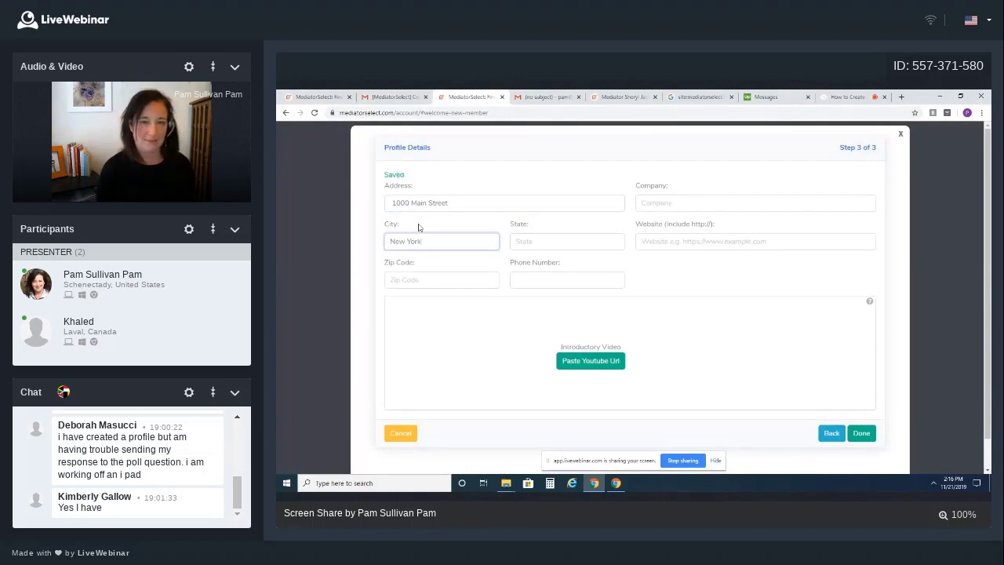
key("Tab")
type("NY")
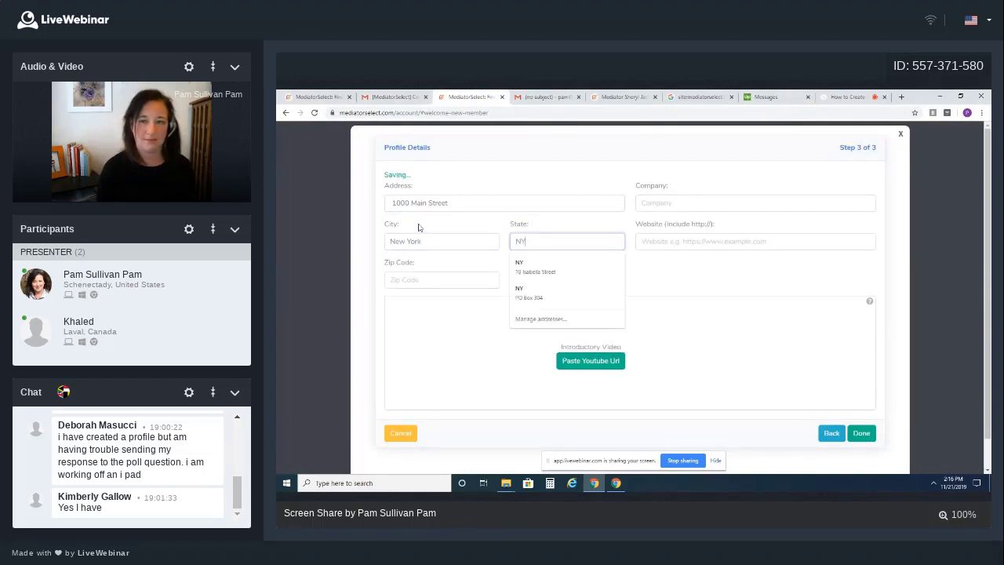
key("Tab")
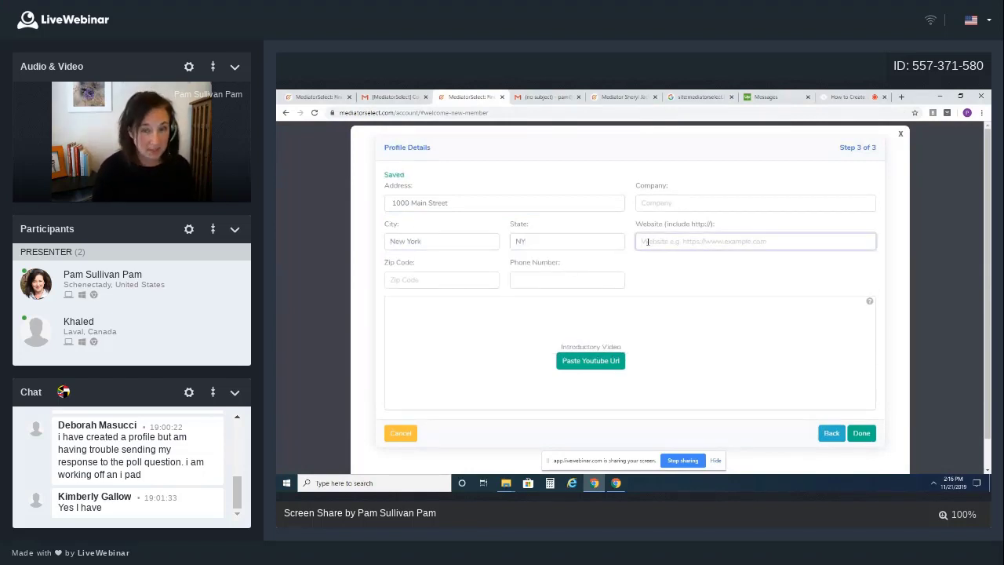
Copy the website and phone number from the e-mail, paste the phone, and enter zip 10011
left_click(546, 96)
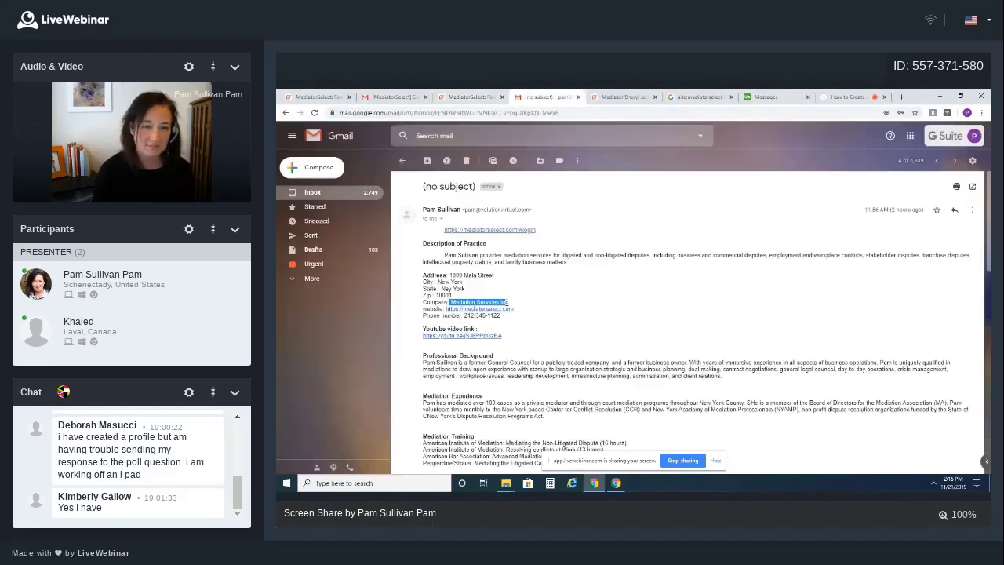
left_click_drag(521, 312, 445, 309)
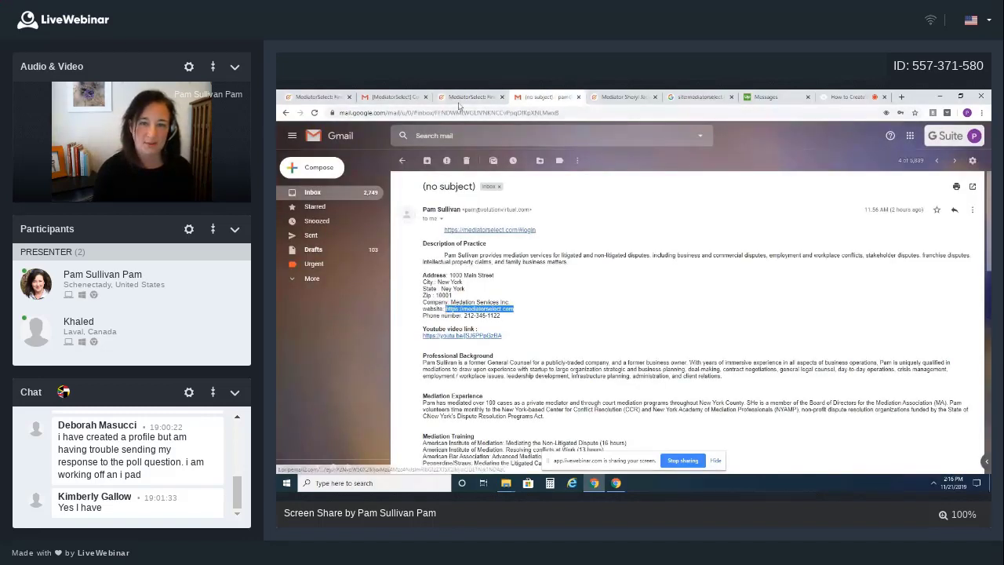
left_click(469, 96)
left_click(541, 97)
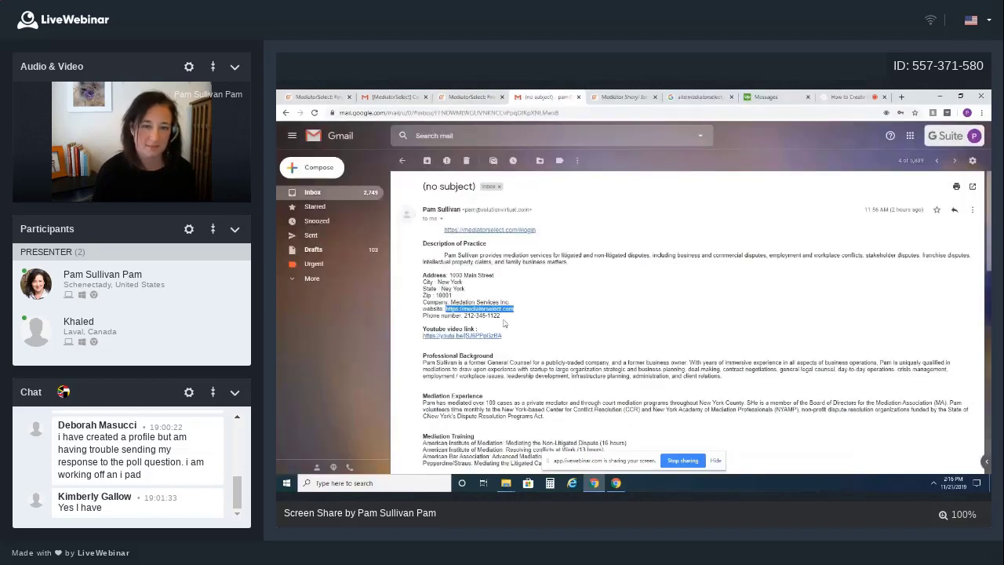
left_click_drag(500, 316, 463, 315)
key("ctrl+c")
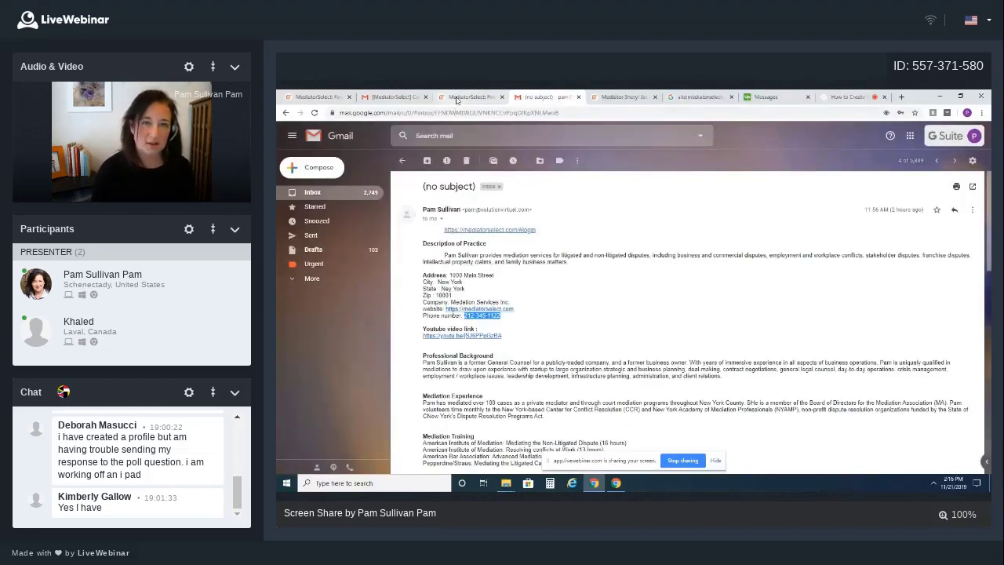
left_click(457, 99)
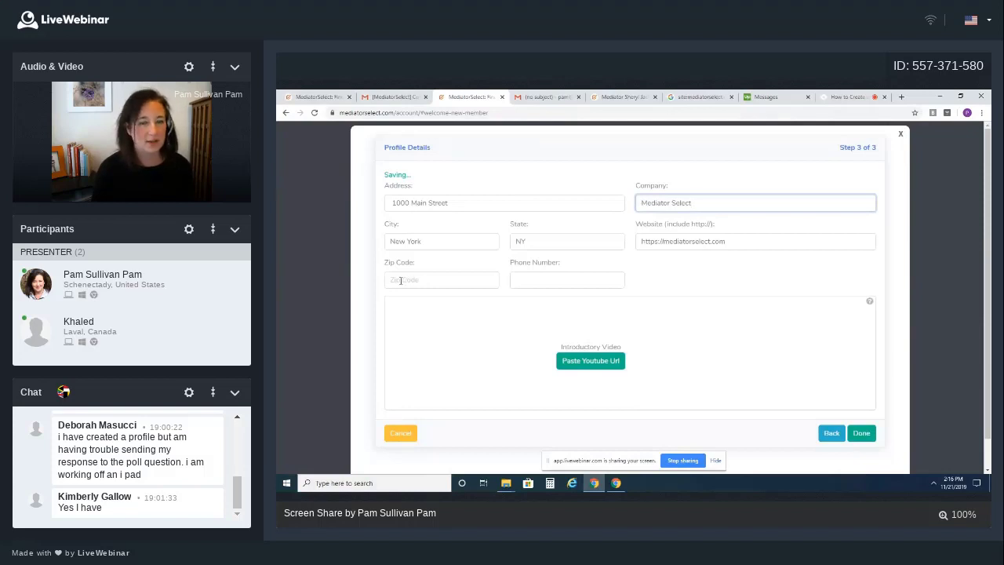
left_click(401, 280)
left_click(548, 316)
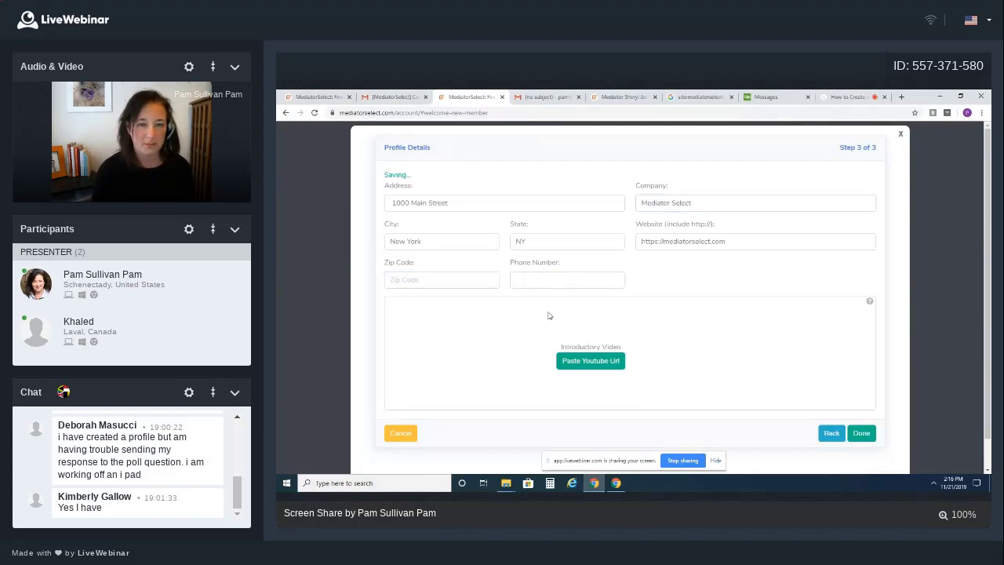
left_click(538, 279)
key("ctrl+v")
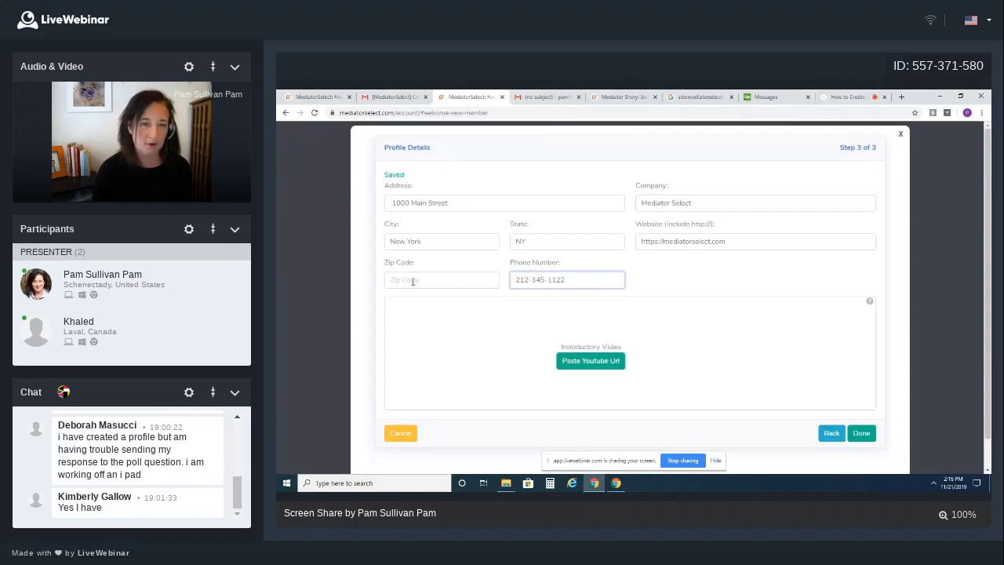
left_click(413, 280)
type("10011")
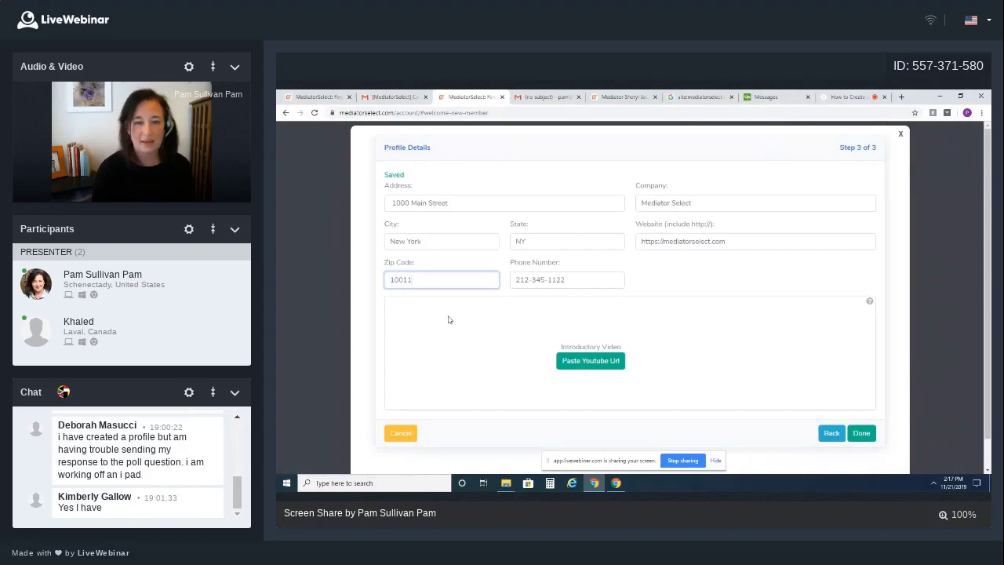
left_click(450, 319)
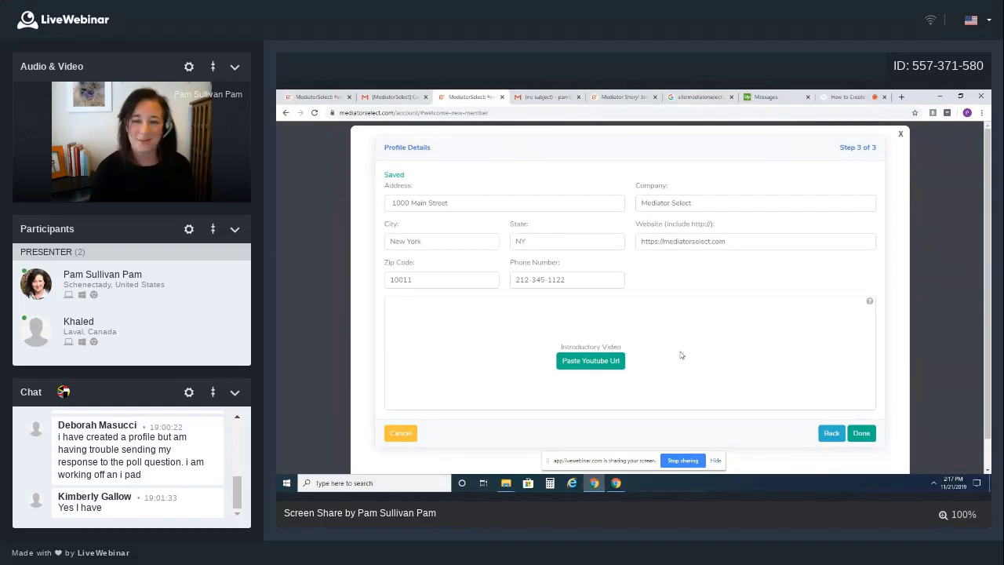
Paste the YouTube intro video link and close the profile details form
left_click(550, 97)
key("ctrl+shift+Tab")
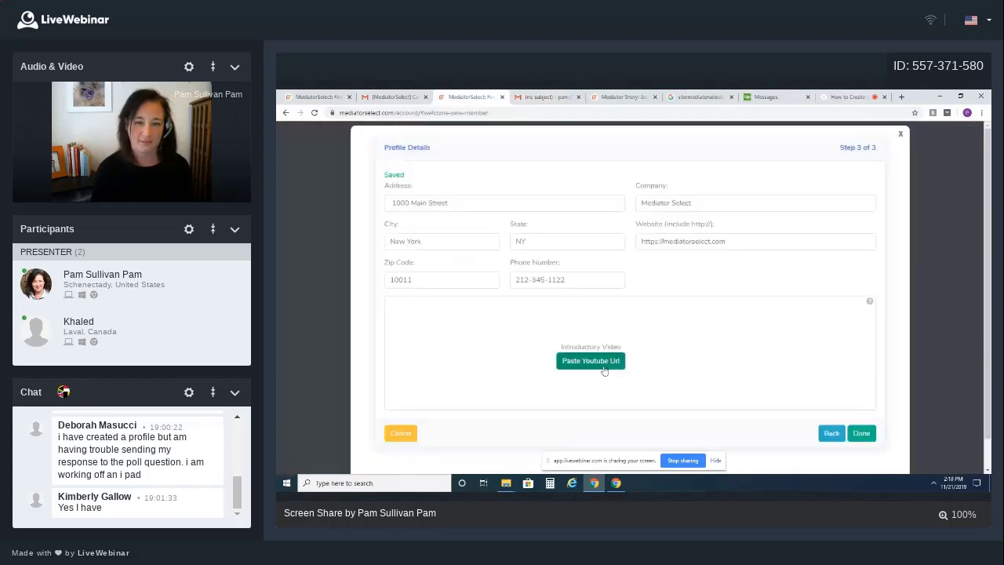
left_click(604, 367)
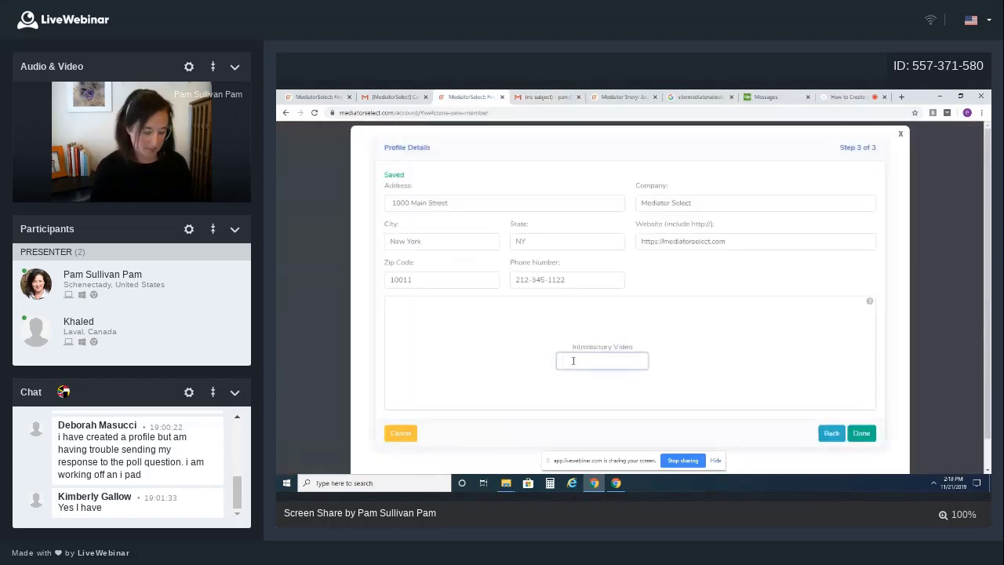
type("https://youtu.be/jSJ6PPqGzBA")
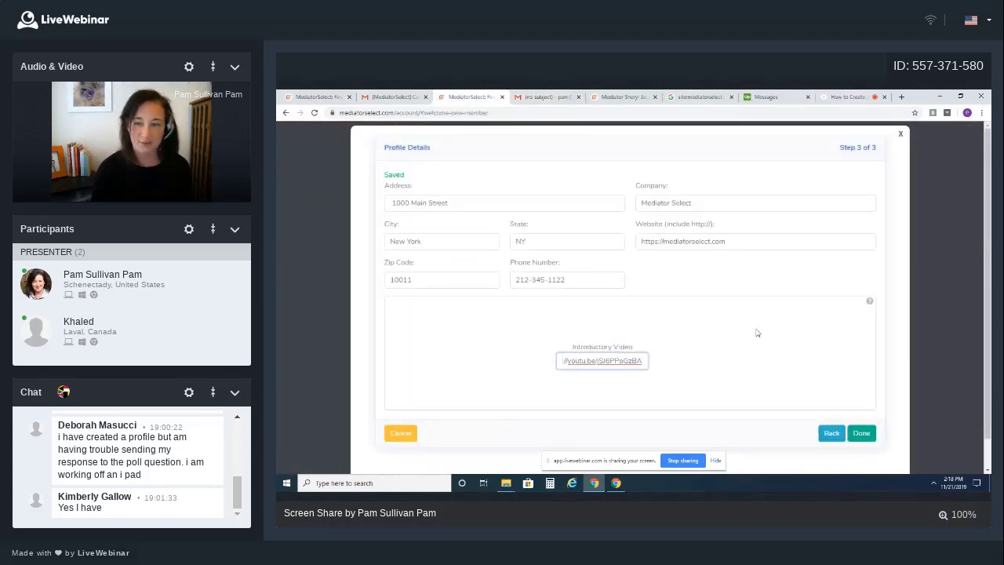
key("Escape")
Save the General tab account changes via Save Changes at the bottom of My Account
scroll(742, 338, "down", 2)
scroll(738, 336, "up", 3)
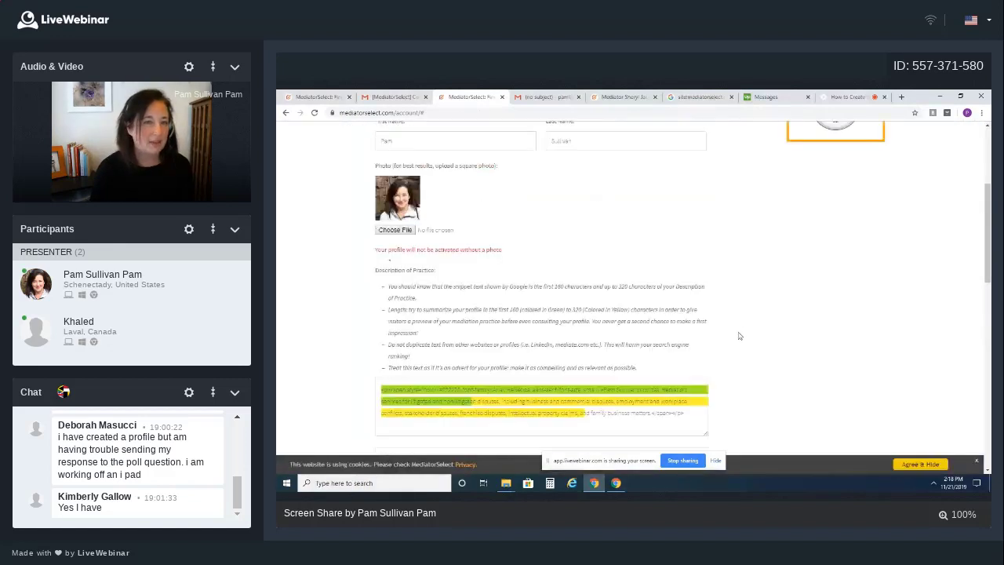
scroll(738, 336, "up", 3)
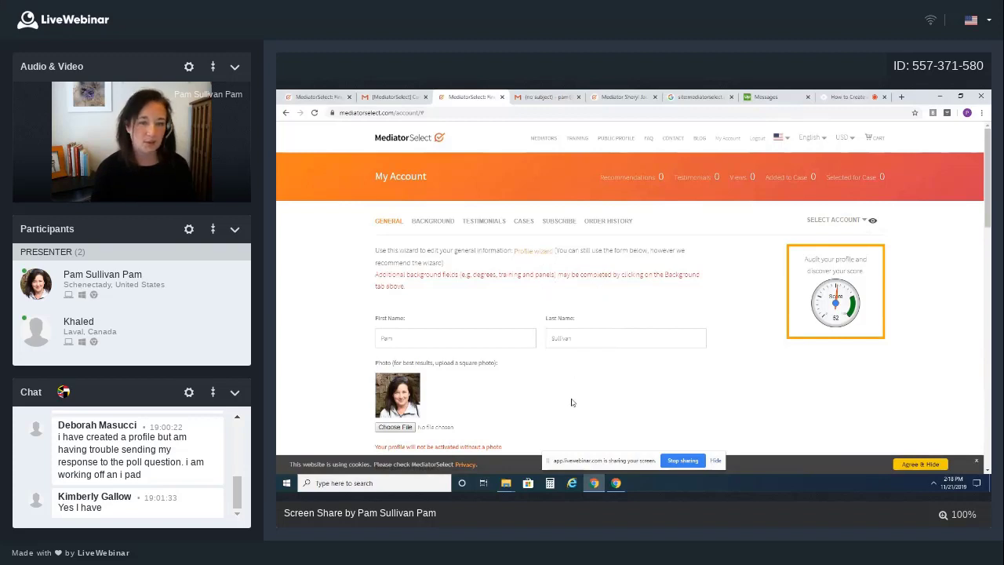
scroll(563, 394, "down", 2)
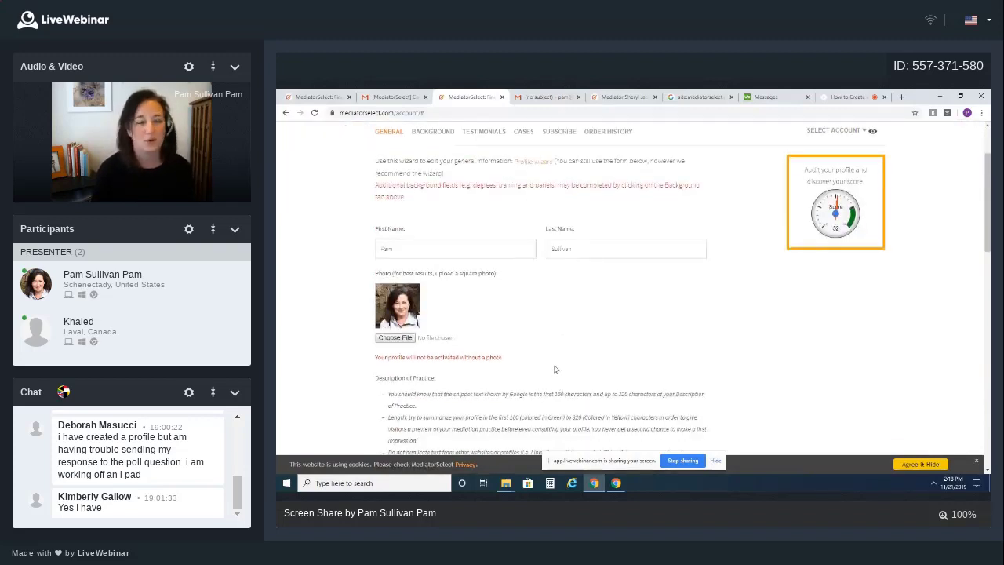
scroll(554, 367, "down", 2)
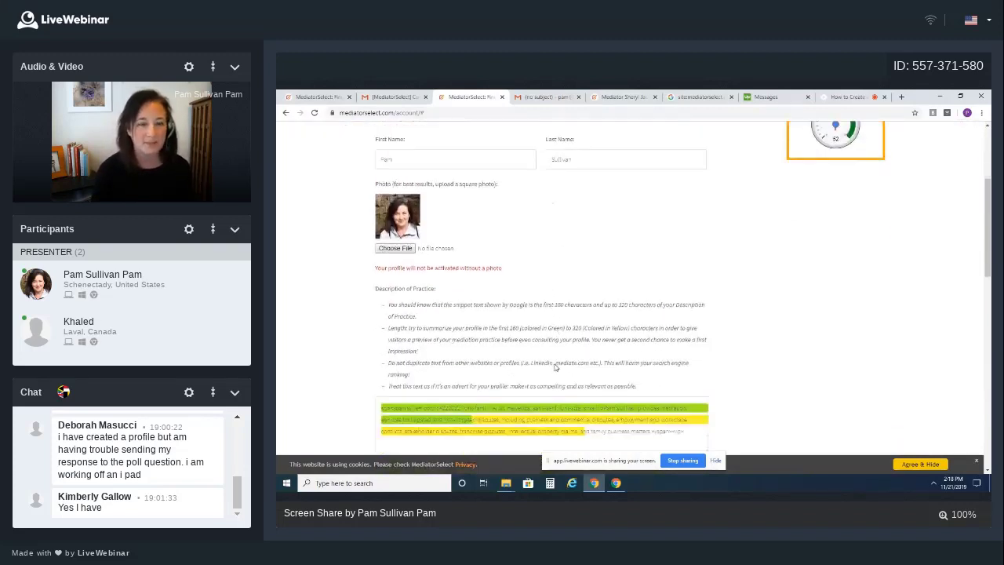
scroll(555, 367, "down", 2)
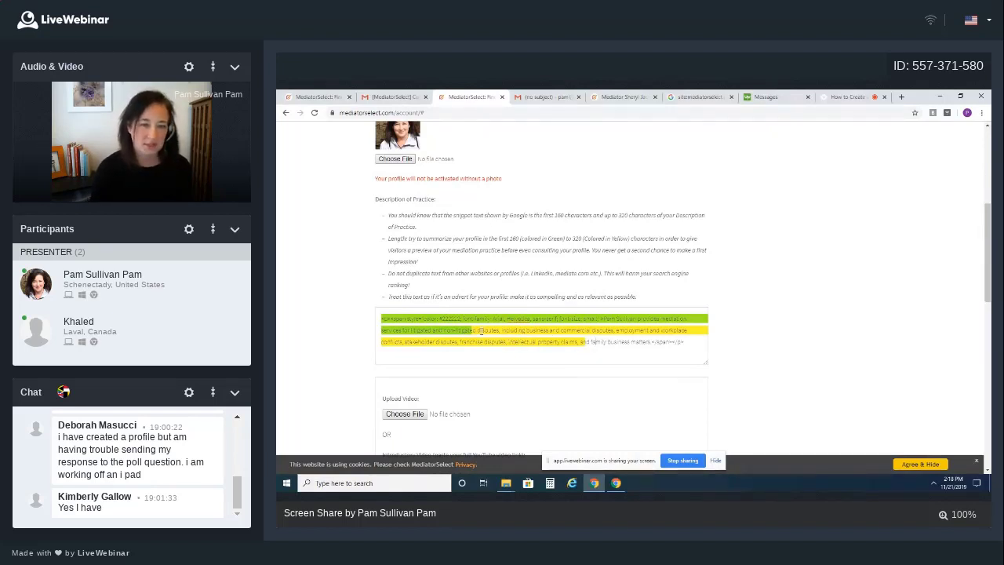
scroll(549, 357, "down", 10)
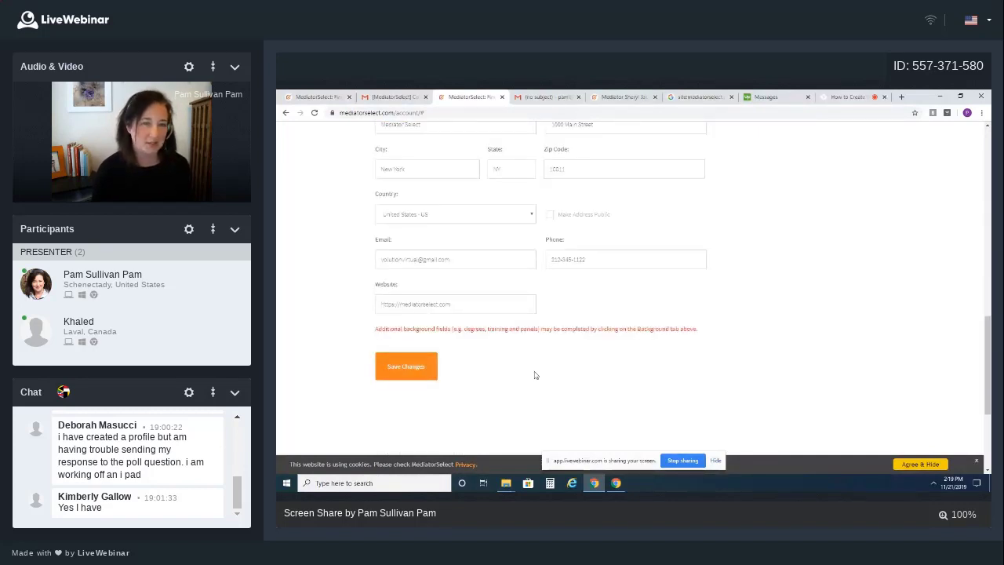
left_click(422, 363)
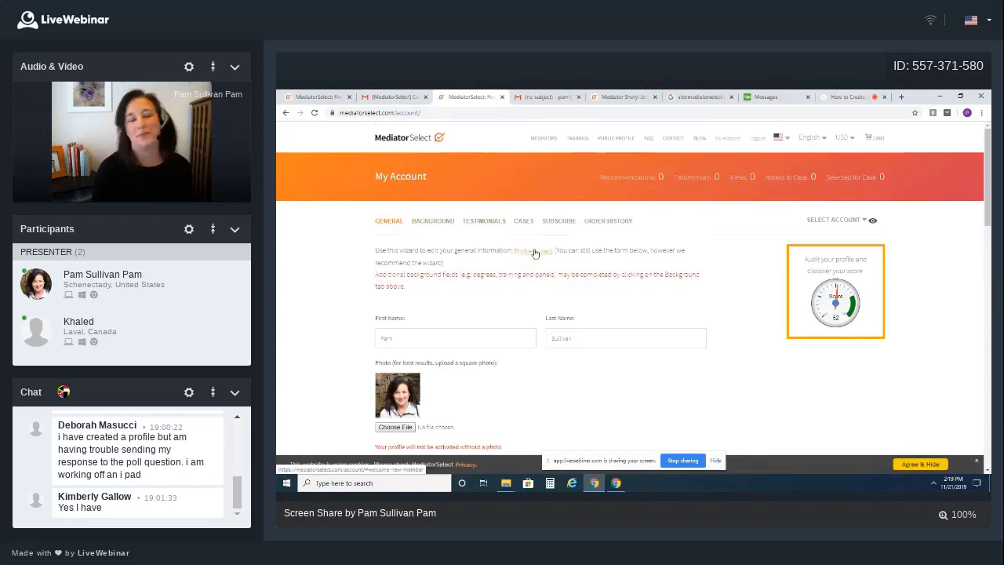
scroll(557, 337, "down", 5)
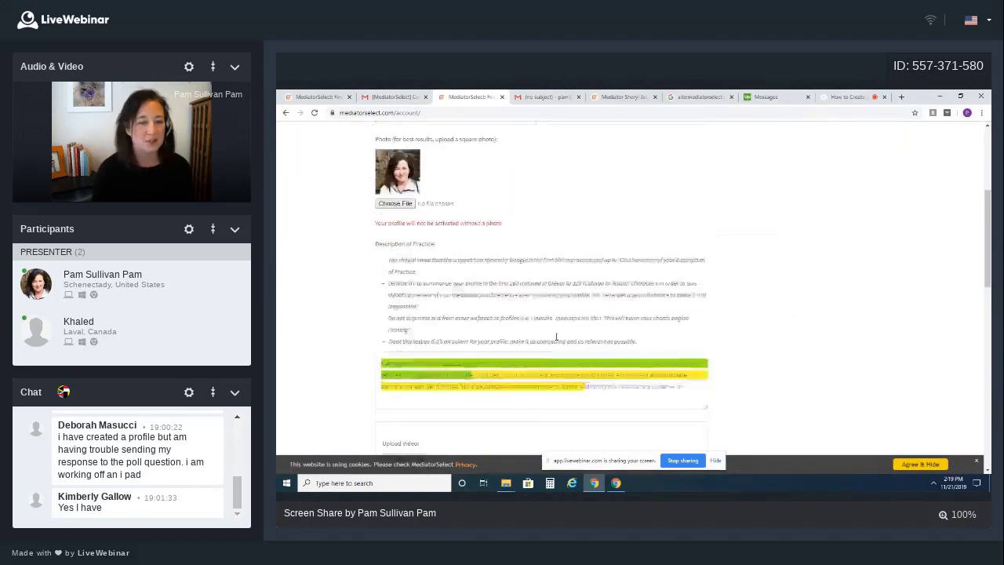
scroll(420, 404, "down", 10)
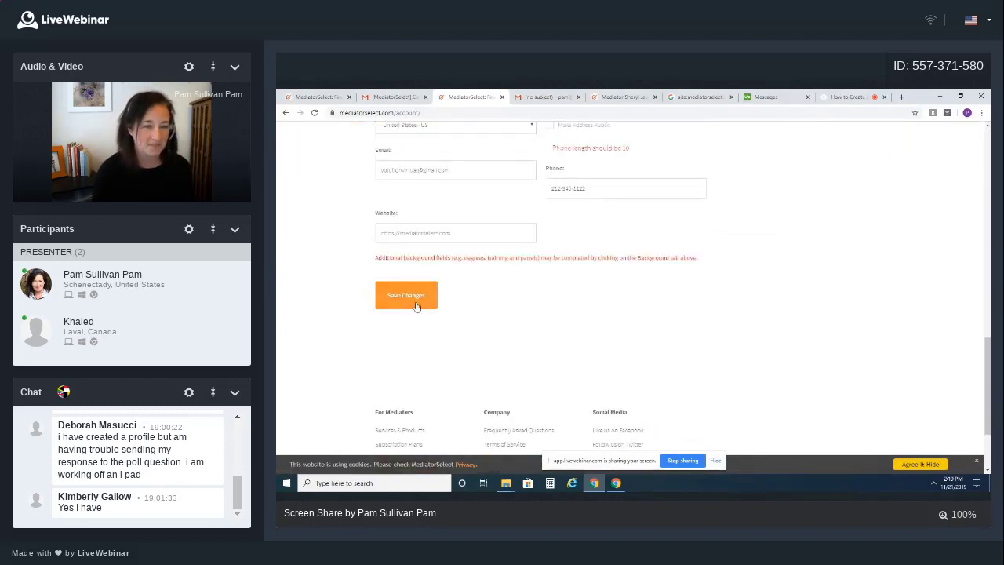
scroll(532, 350, "up", 10)
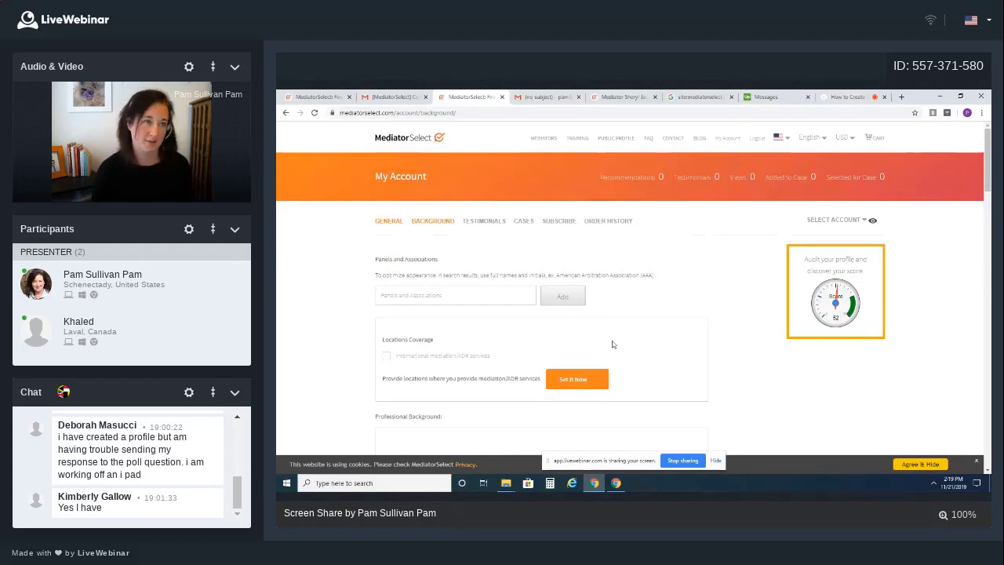
Copy the Professional Background paragraph from the profile e-mail in Gmail
scroll(616, 336, "down", 1)
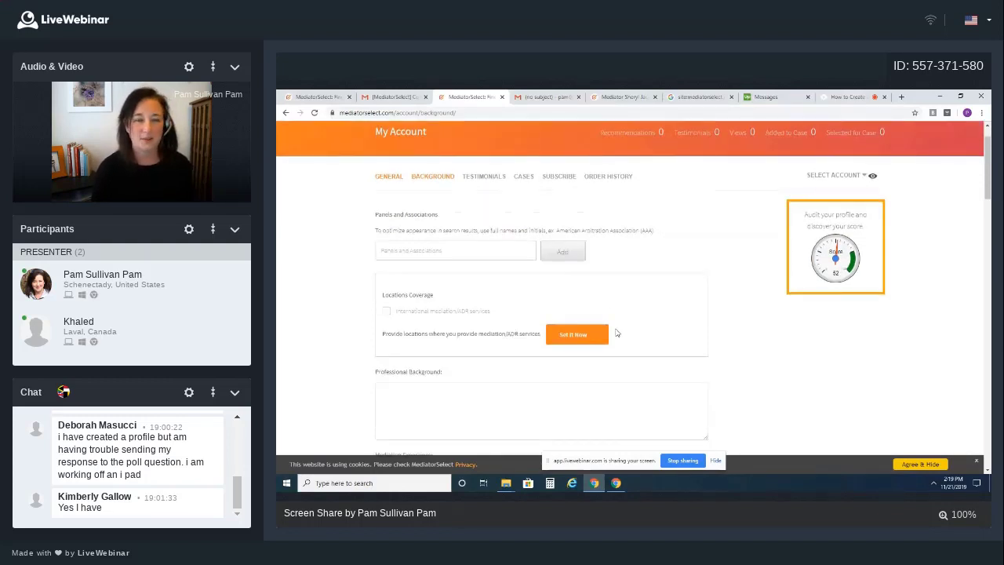
scroll(616, 333, "up", 1)
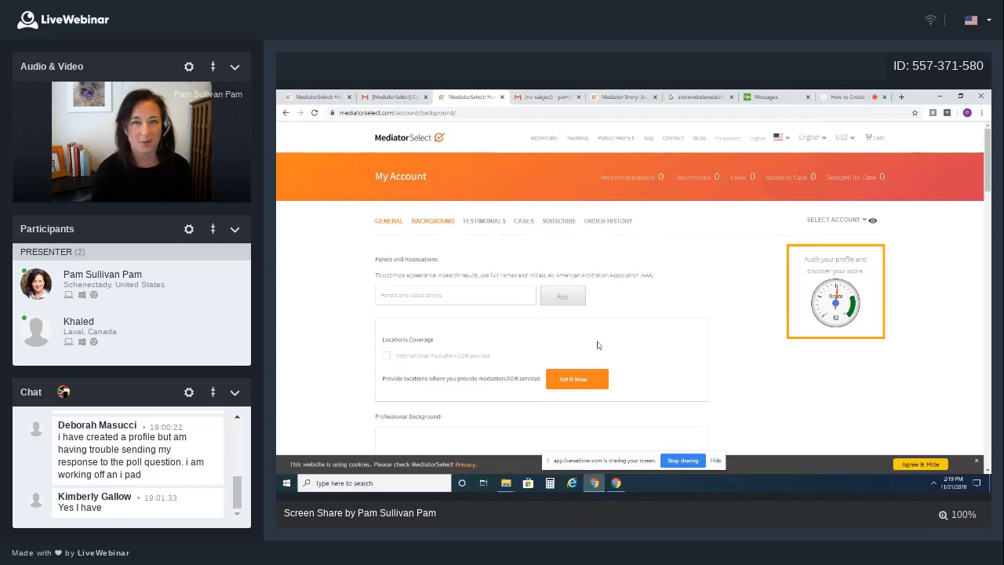
scroll(597, 344, "down", 2)
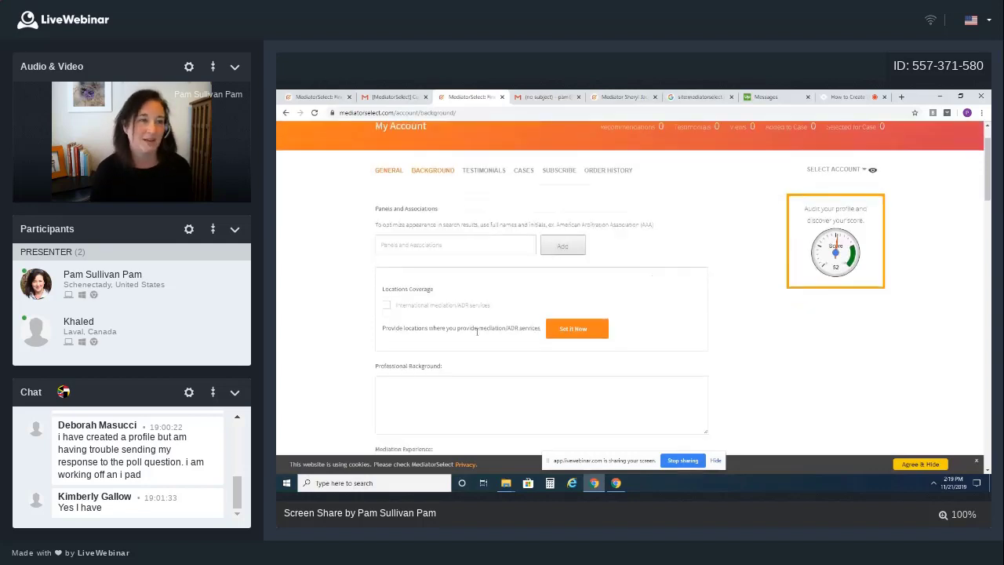
left_click(409, 209)
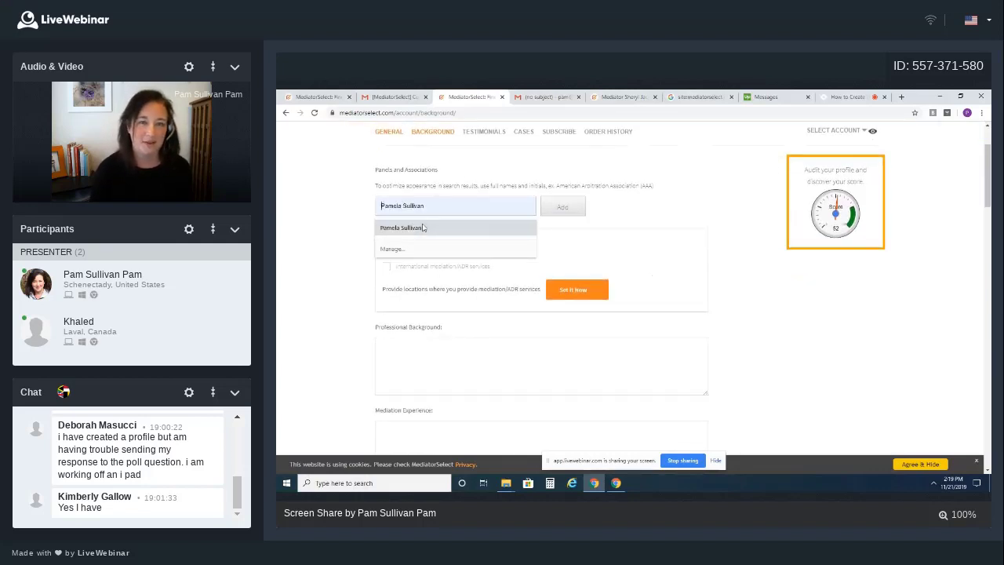
left_click(536, 98)
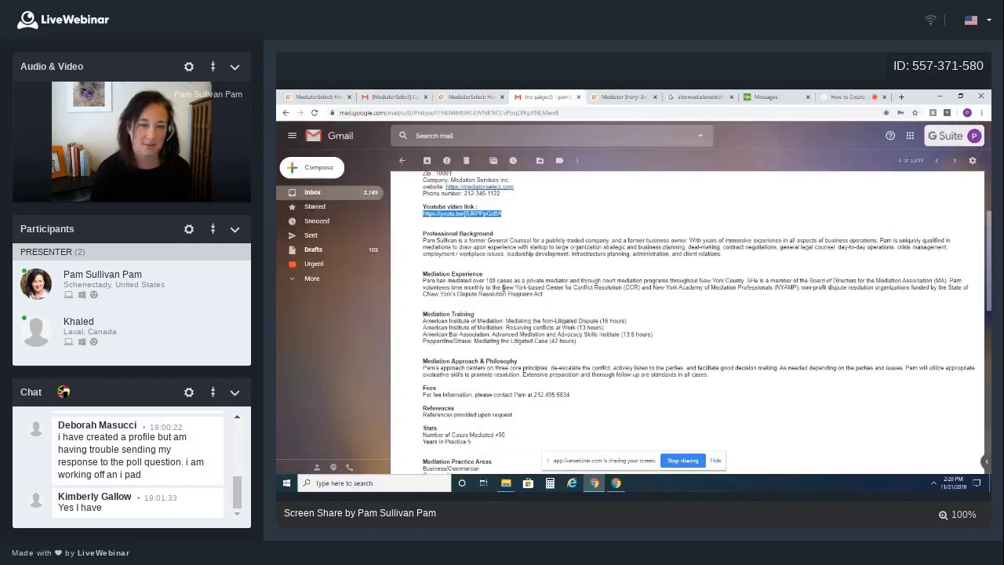
left_click_drag(424, 228, 721, 242)
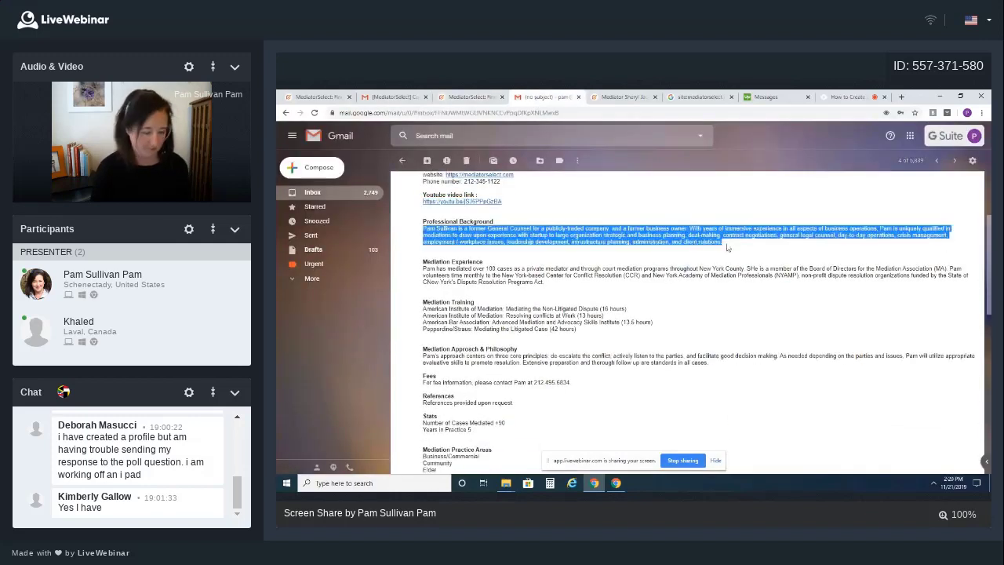
left_click(471, 98)
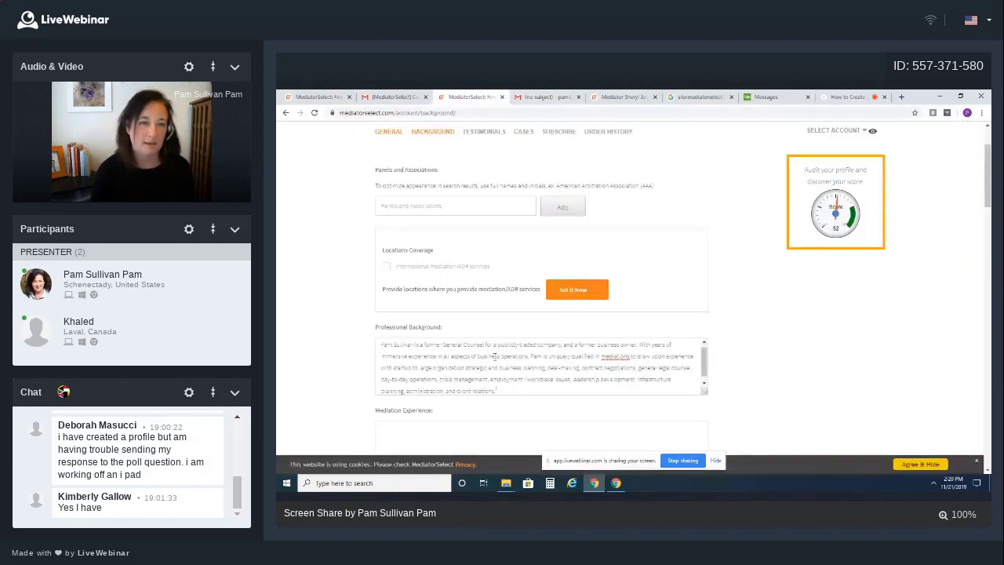
Focus the Panels and Associations entry, dismiss its suggestions, and recheck the profile e-mail
scroll(460, 256, "up", 1)
left_click(407, 251)
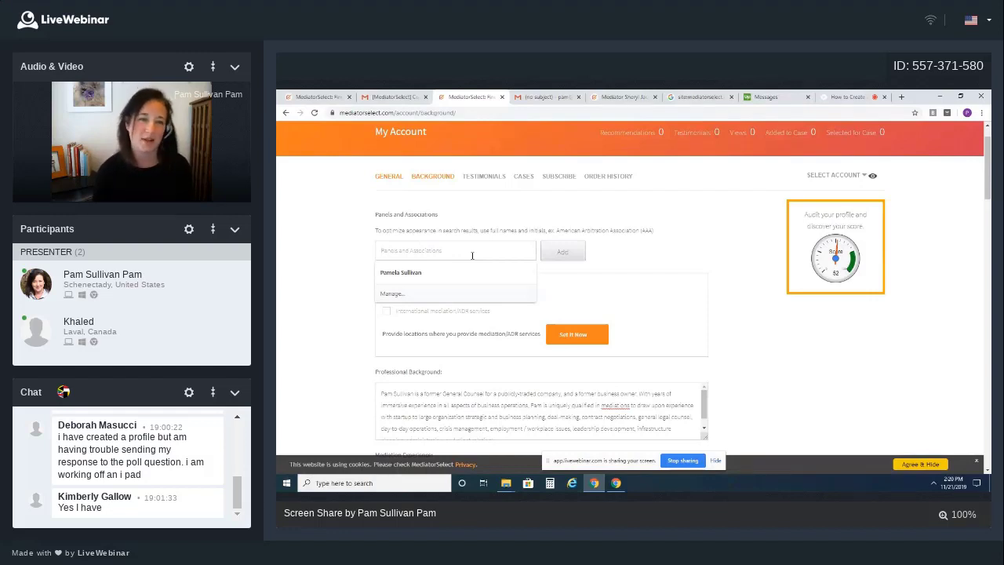
left_click(536, 100)
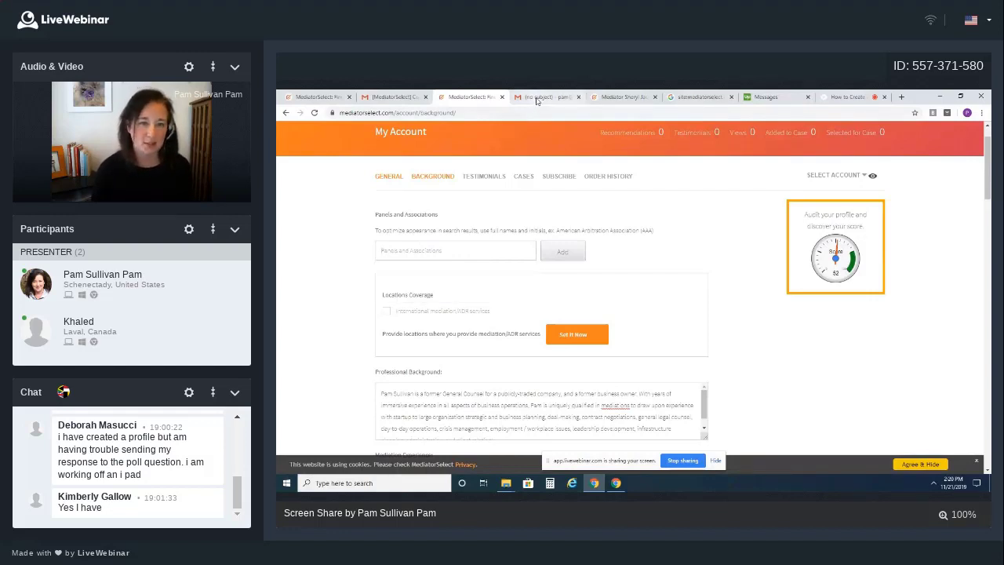
left_click(537, 96)
scroll(628, 274, "down", 3)
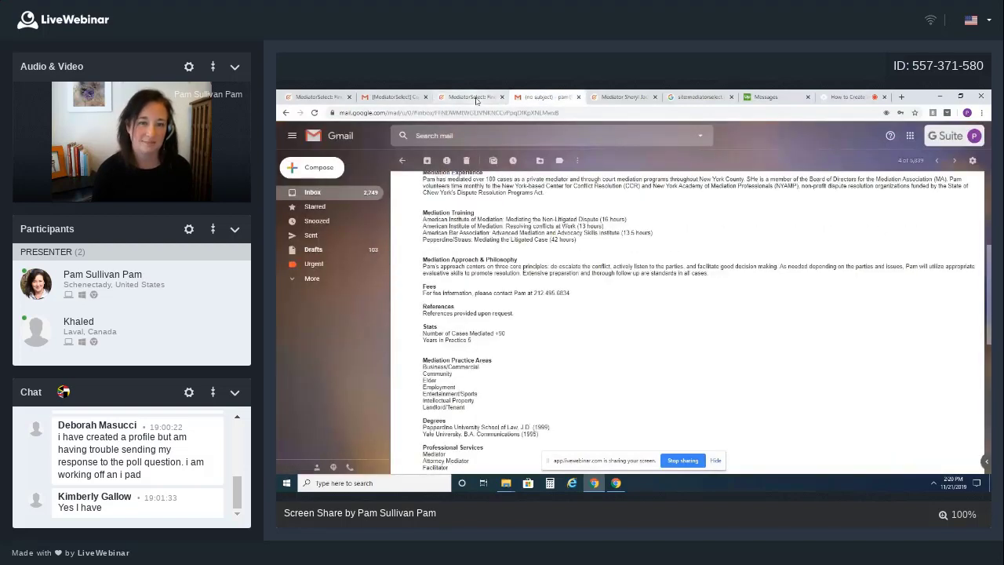
left_click(470, 96)
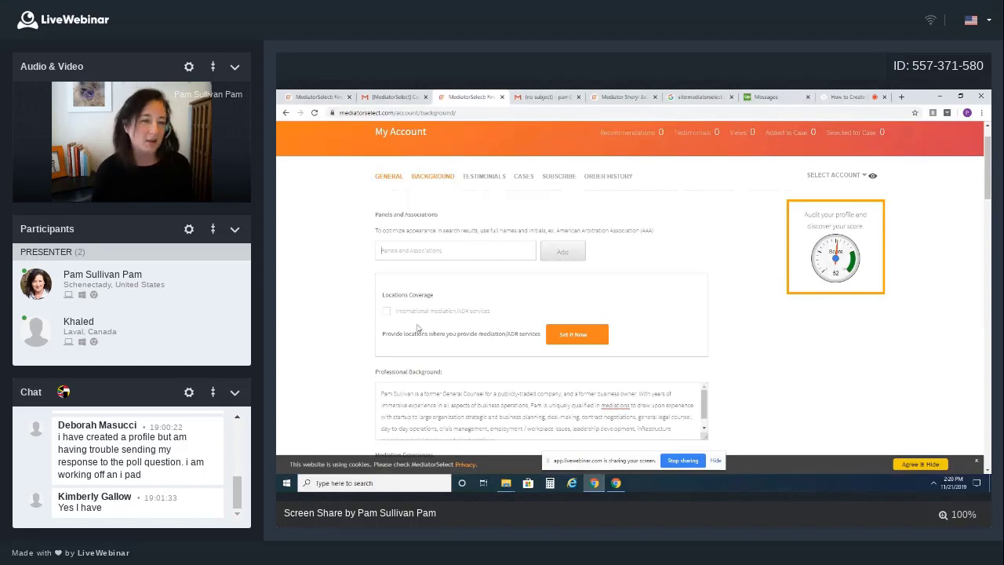
Mark services as not nationwide and add New York - NY to the city coverage
left_click(577, 342)
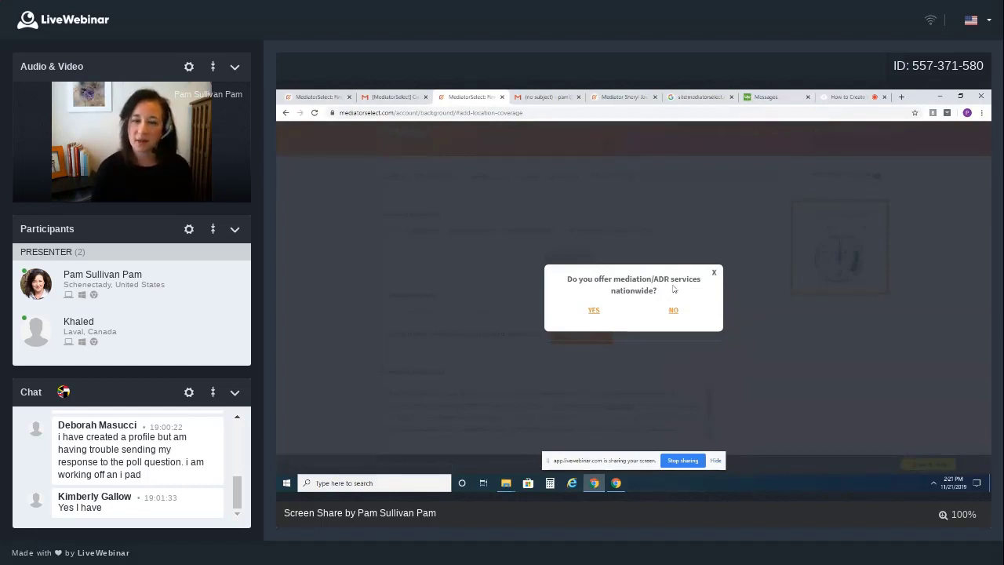
left_click(673, 309)
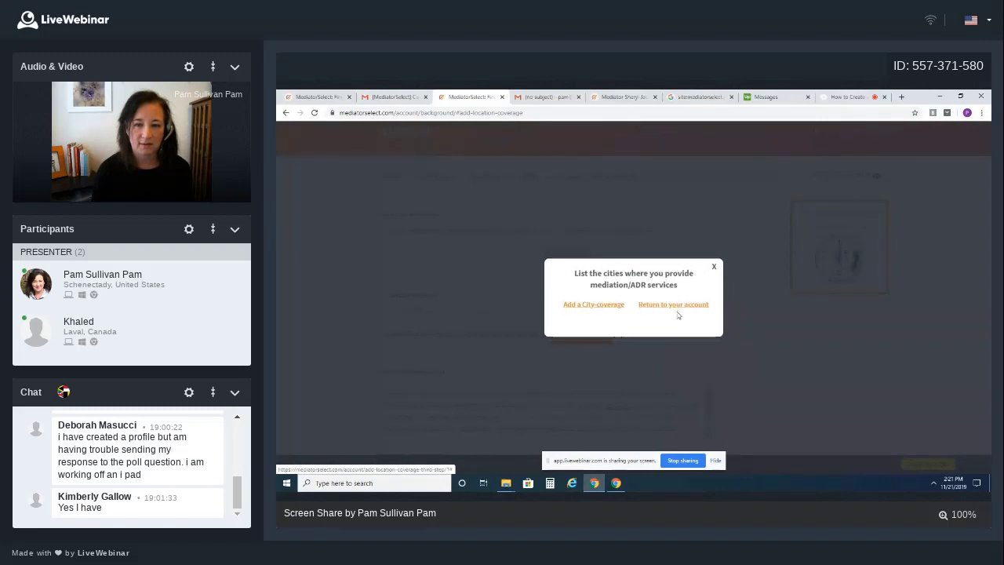
left_click(599, 310)
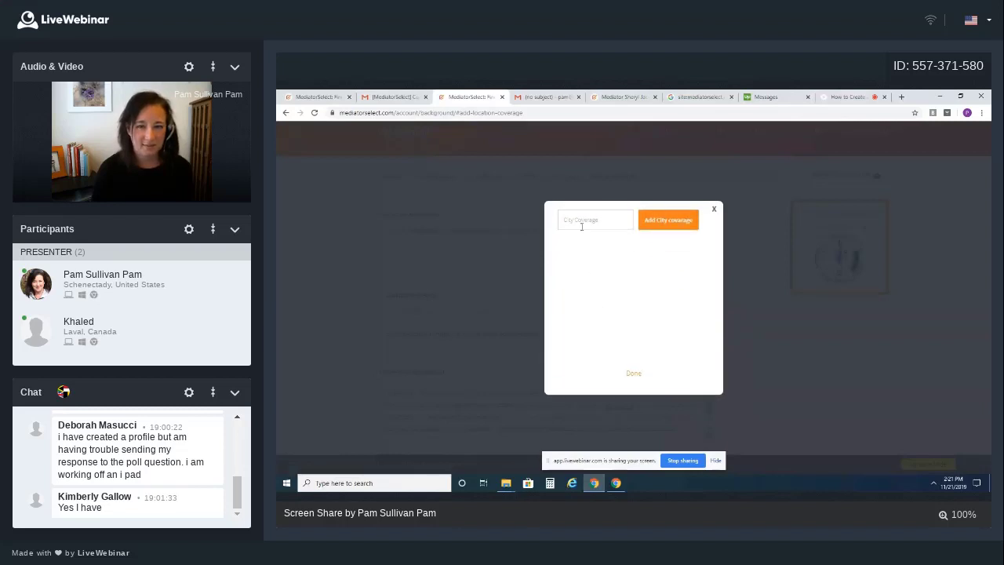
type("a")
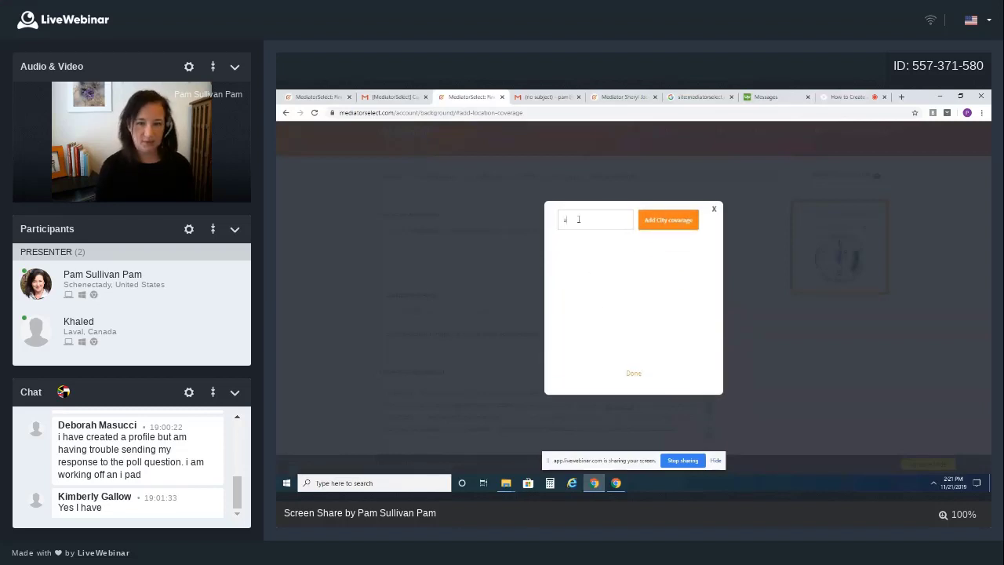
type("ew")
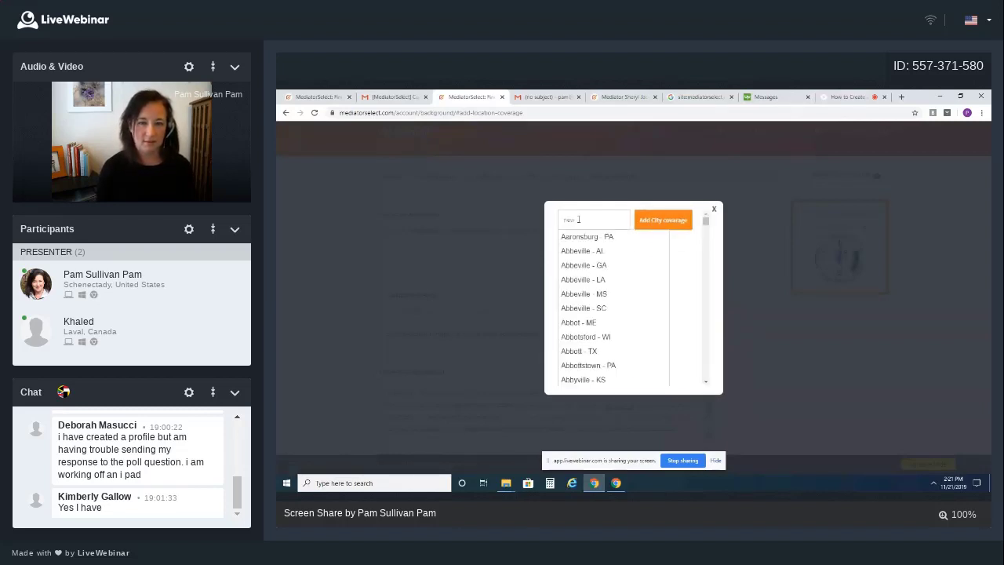
type(" yor")
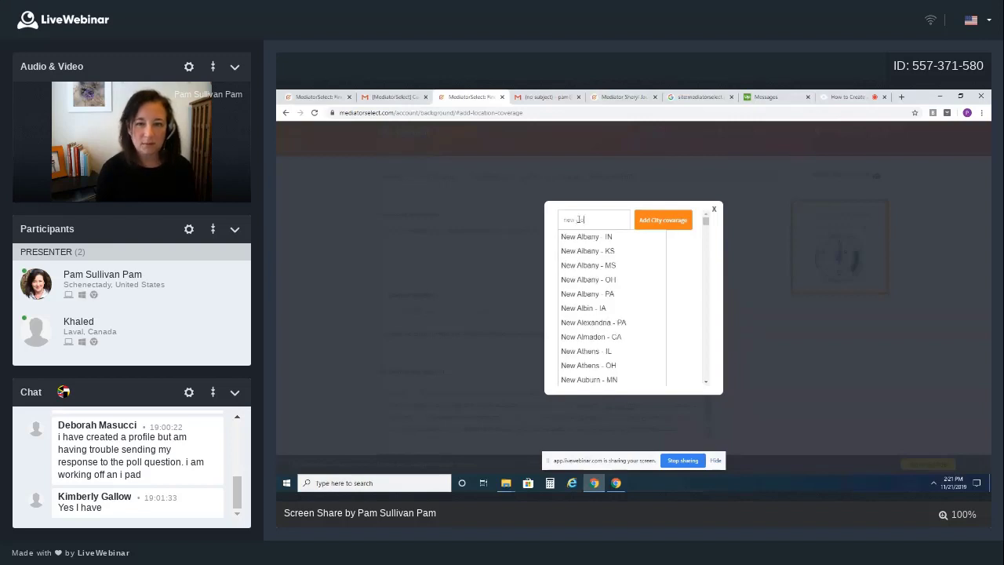
type("k")
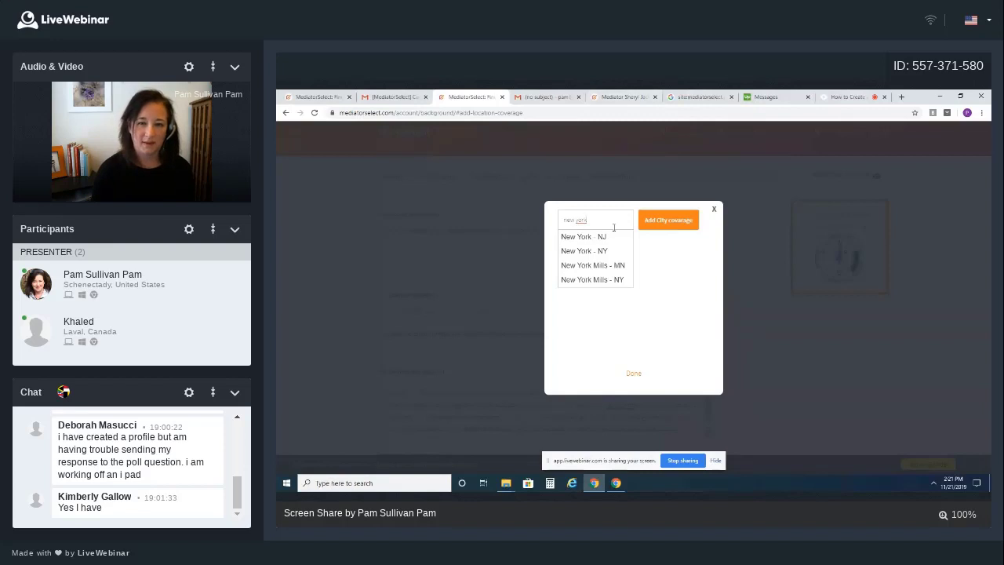
left_click(594, 255)
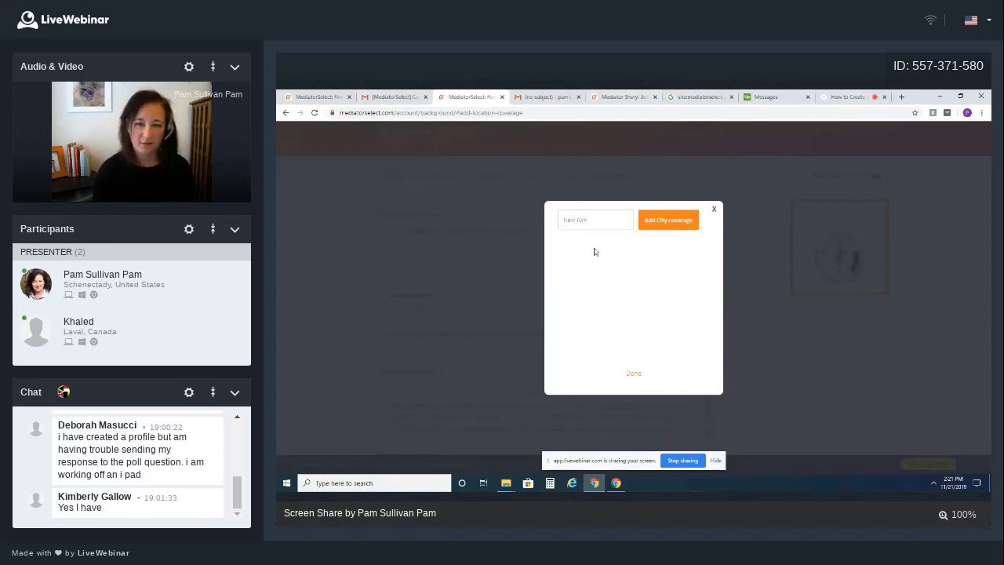
left_click(663, 227)
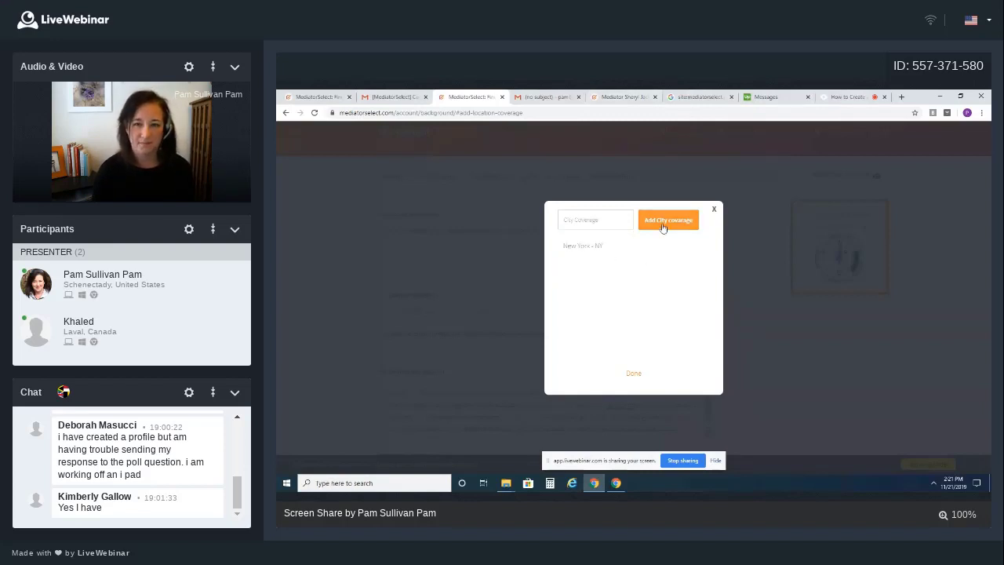
Add Albany as a second coverage city, finish, and dismiss the congratulations message
left_click(573, 219)
type("alb")
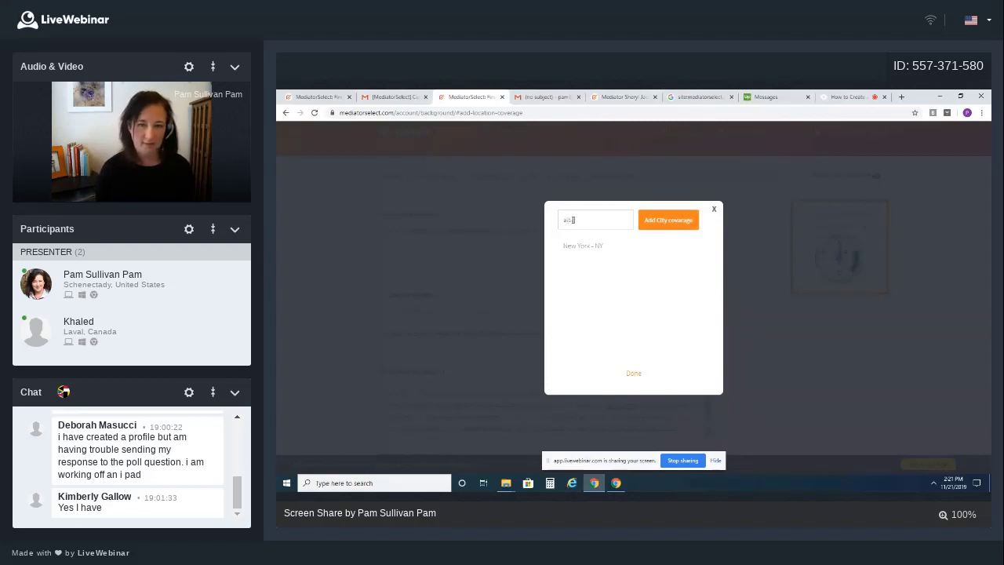
type("any, ny")
key("BackSpace")
key("BackSpace")
key("BackSpace")
key("BackSpace")
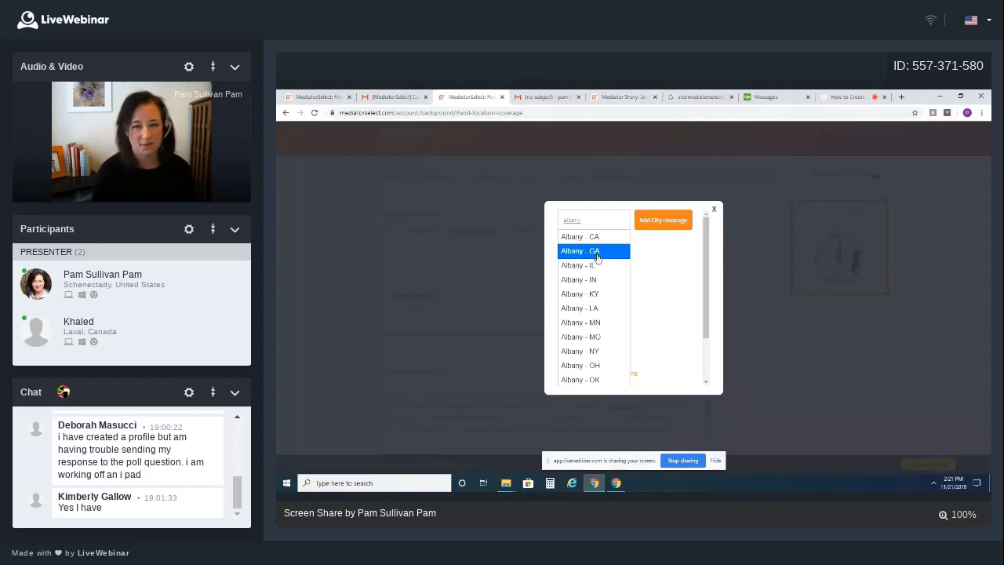
left_click(597, 251)
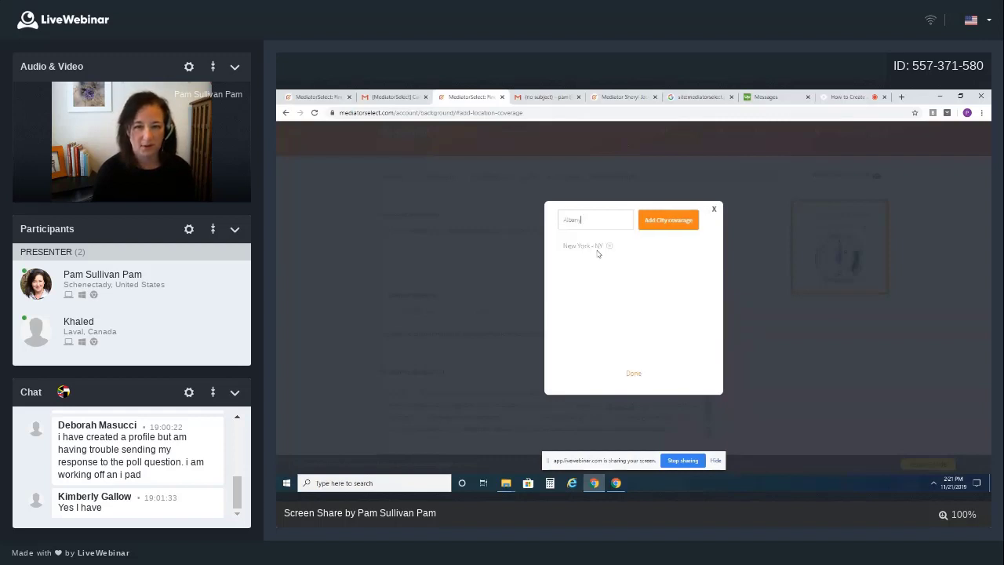
left_click(678, 222)
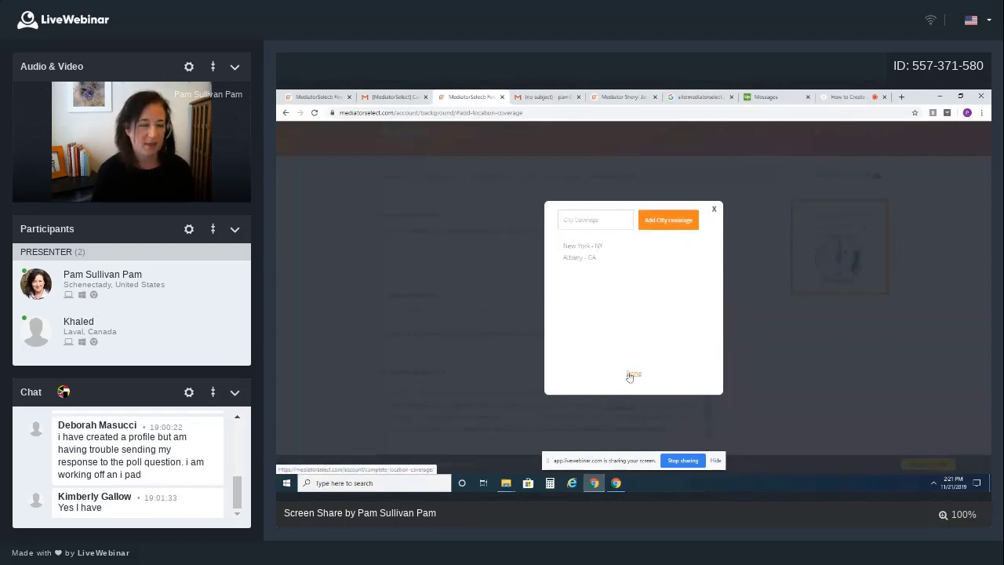
left_click(631, 374)
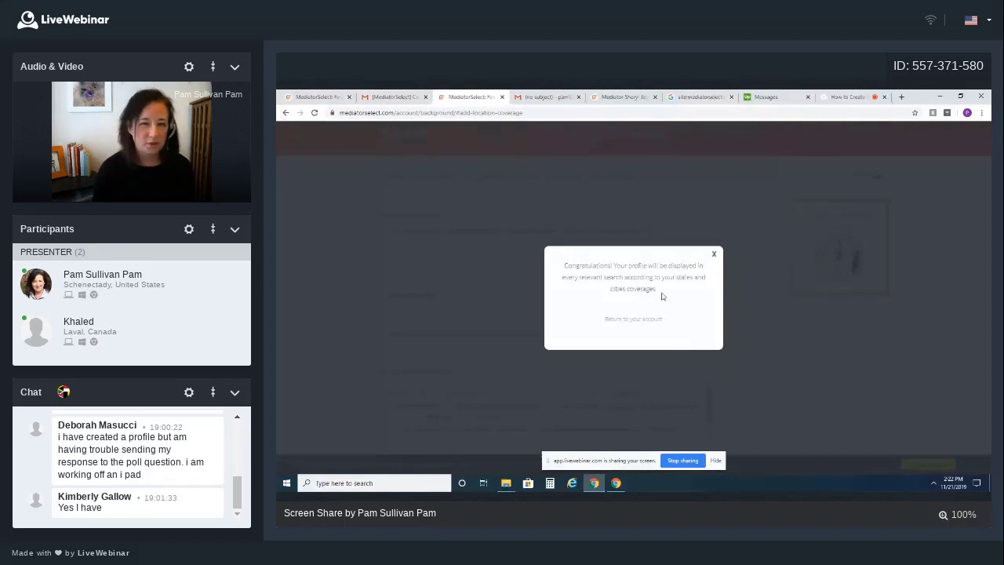
left_click(715, 255)
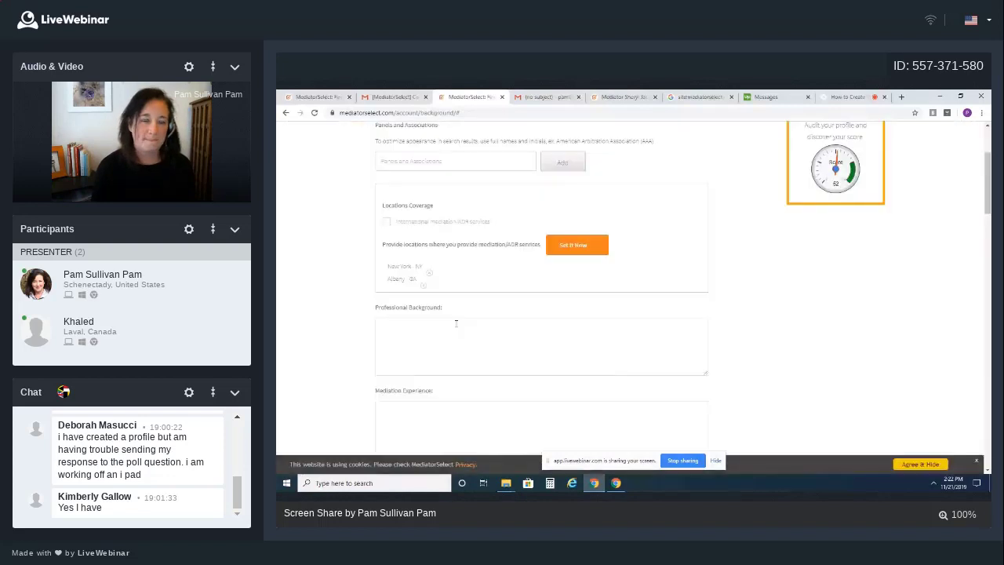
Check the profile email, then return to the form's Mediation Experience field
scroll(453, 351, "down", 4)
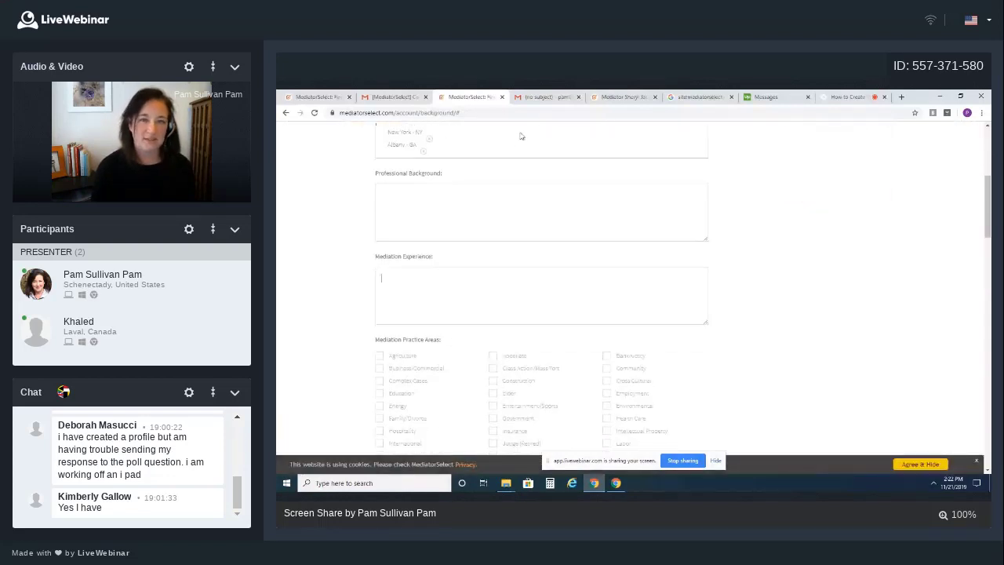
left_click(543, 98)
left_click(471, 98)
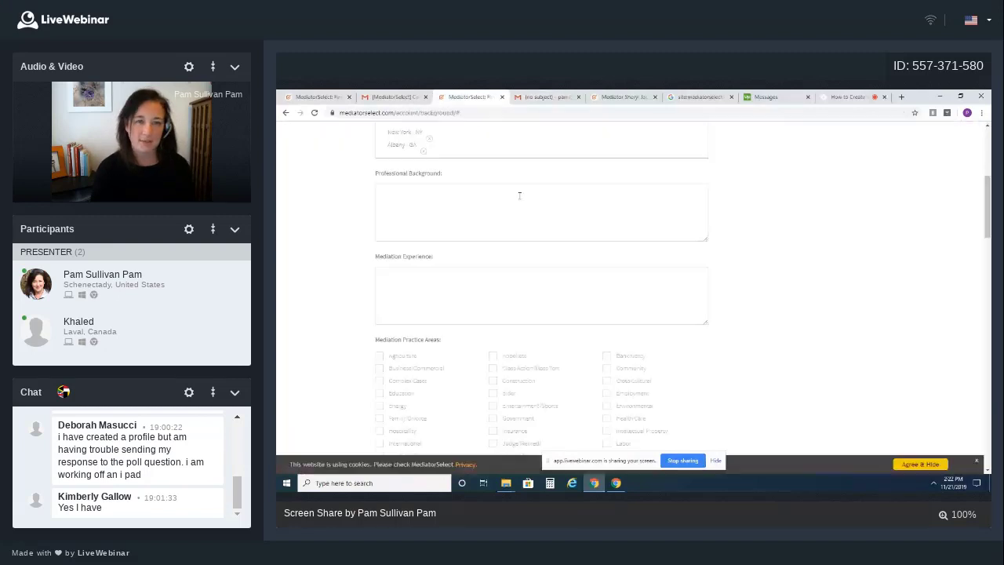
left_click(506, 283)
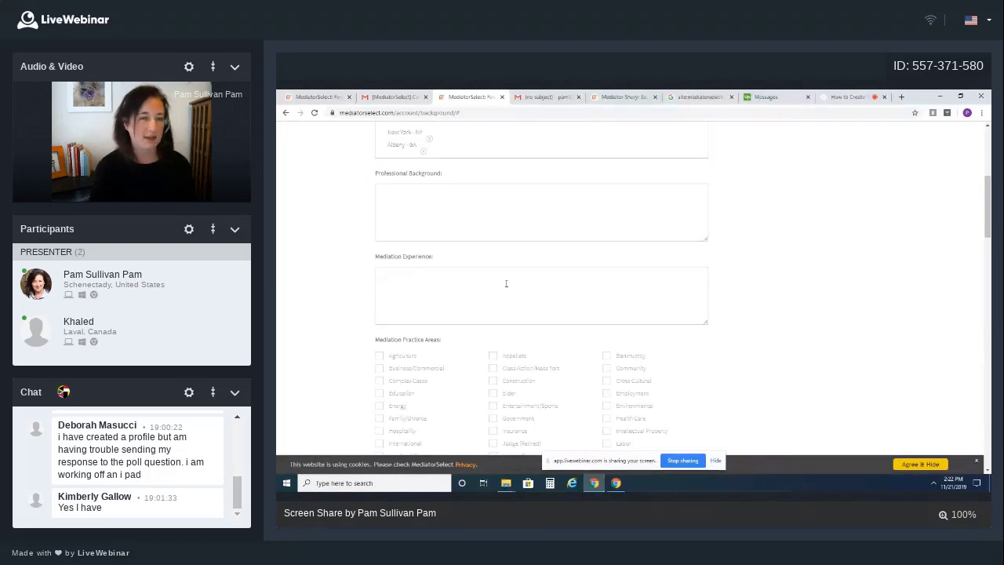
Tick Class Action/Mass Tort, Community and Employment under Mediation Practice Areas
scroll(506, 283, "up", 2)
scroll(506, 283, "down", 3)
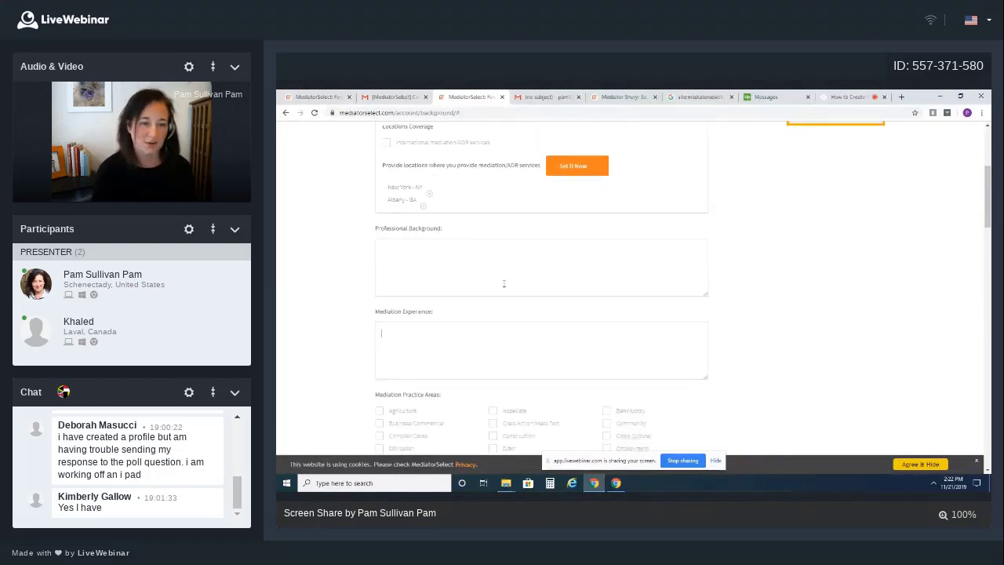
scroll(505, 283, "down", 1)
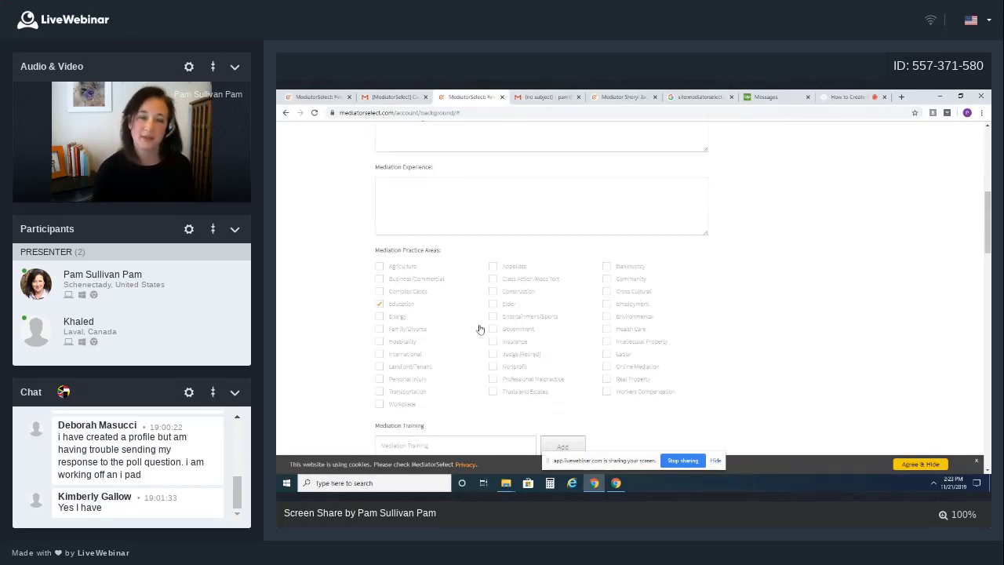
left_click(493, 280)
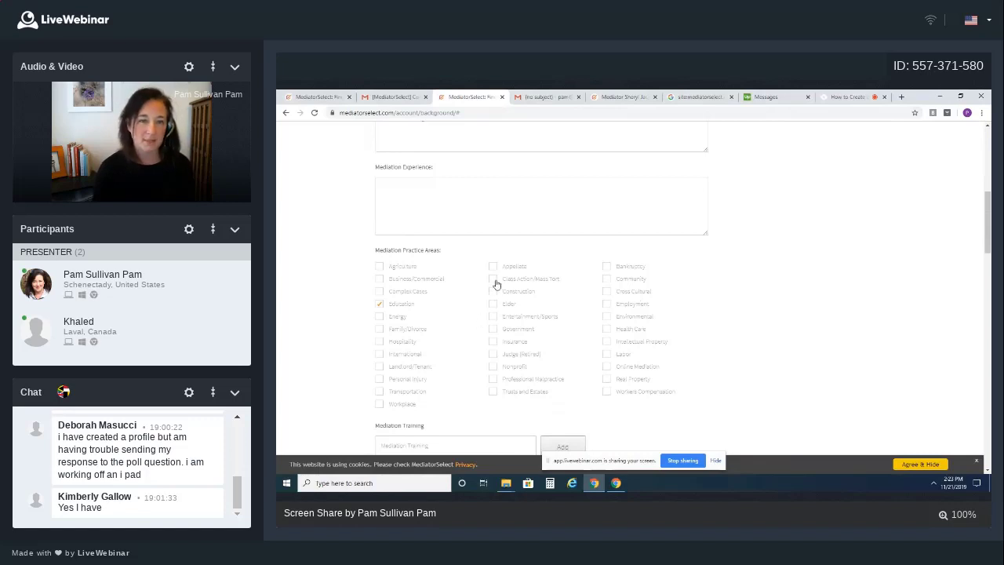
left_click(607, 280)
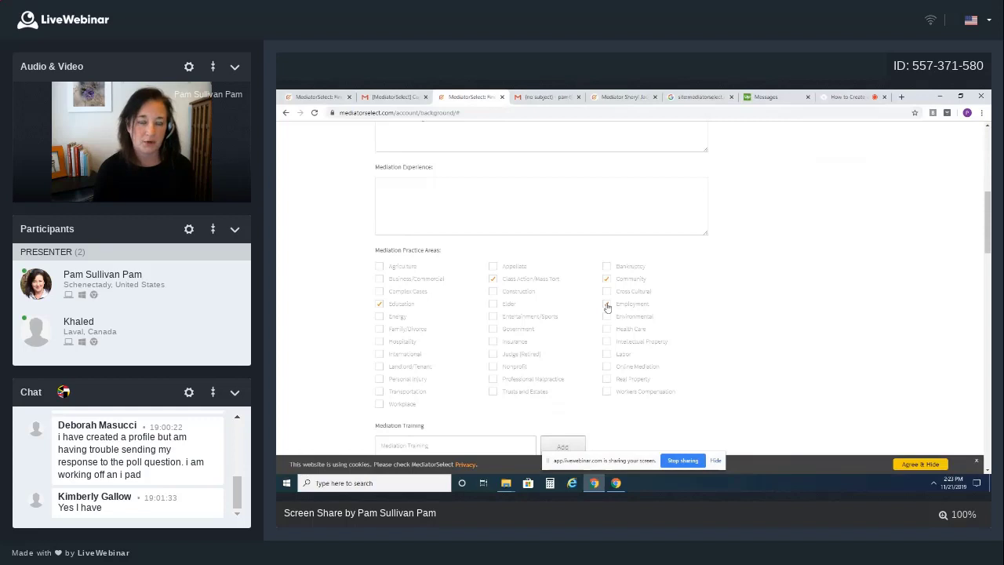
left_click(606, 305)
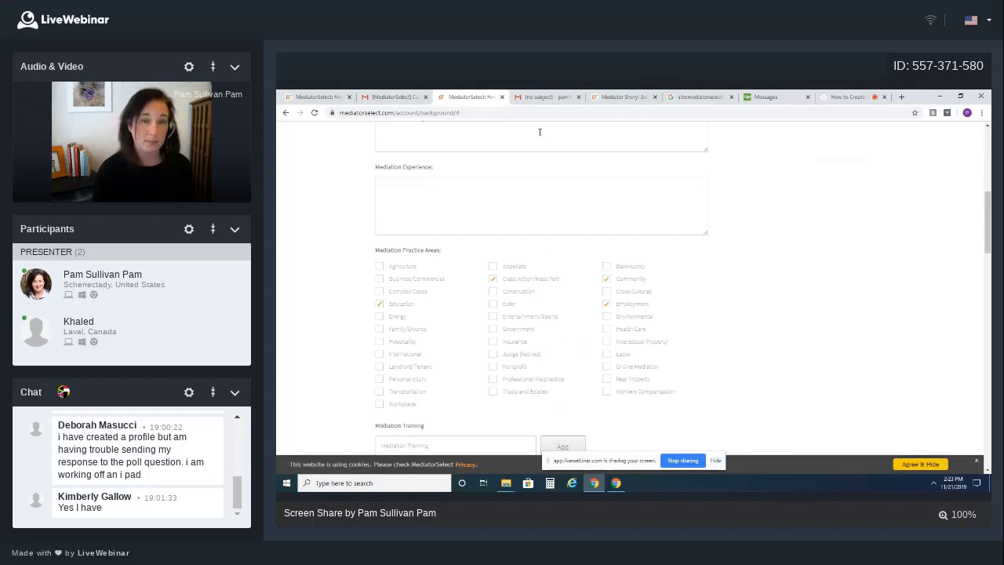
scroll(510, 372, "down", 2)
Paste the American Institute of Mediation course into Mediation Training and add it
left_click(405, 356)
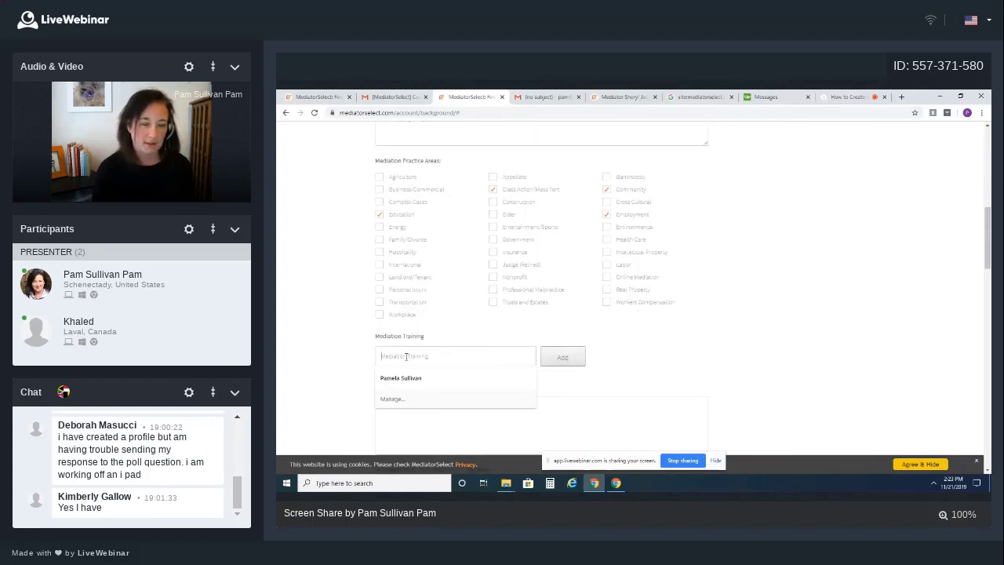
key("ctrl+v")
key("Return")
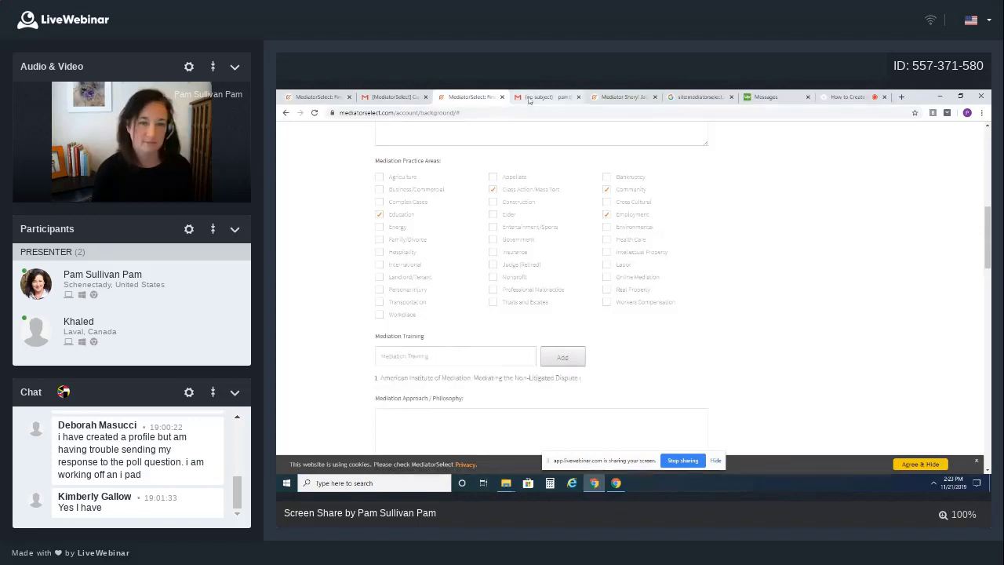
Copy the email's approach paragraph and paste it into Mediation Approach / Philosophy
left_click(534, 96)
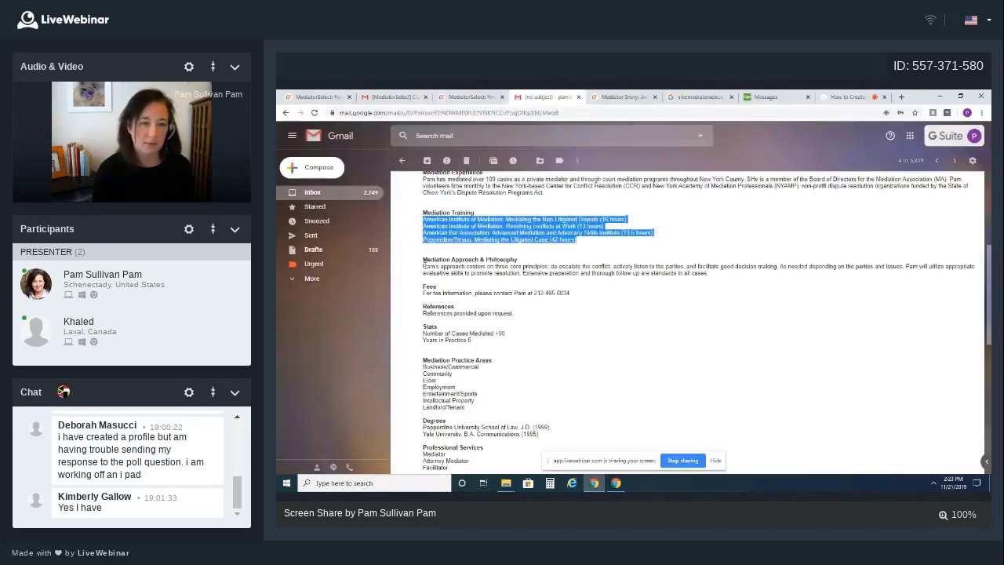
left_click_drag(424, 265, 709, 274)
key("ctrl+c")
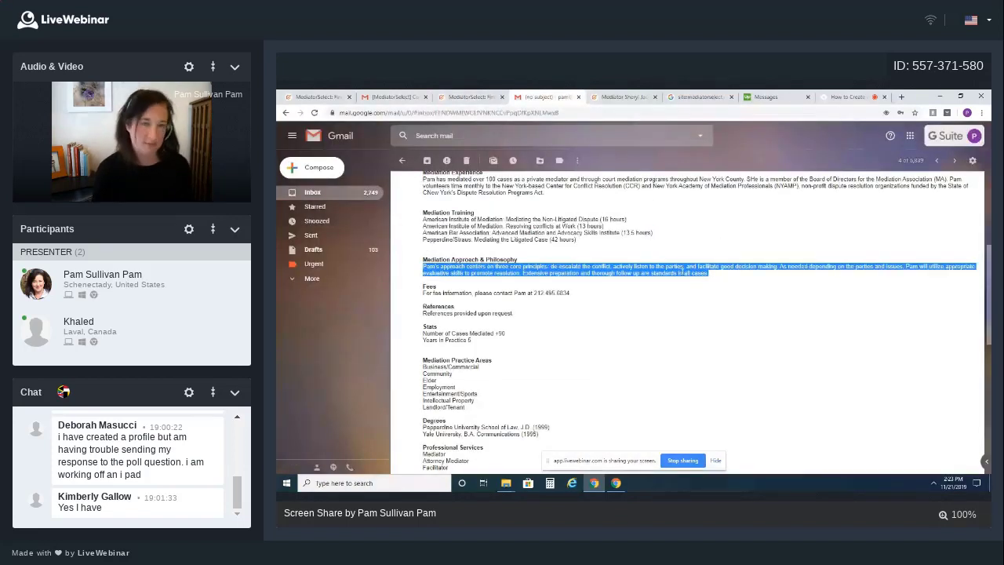
left_click(471, 97)
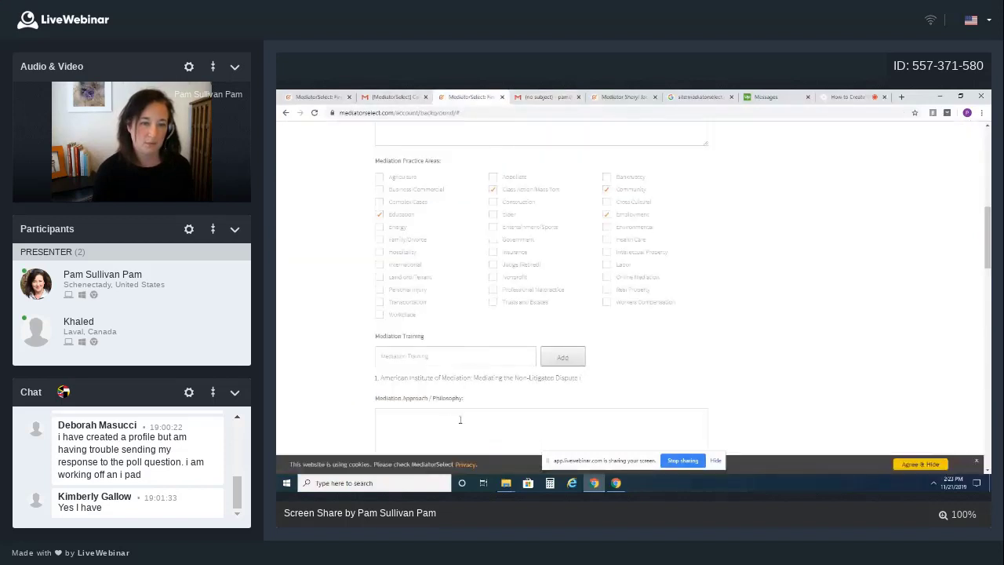
scroll(392, 349, "down", 2)
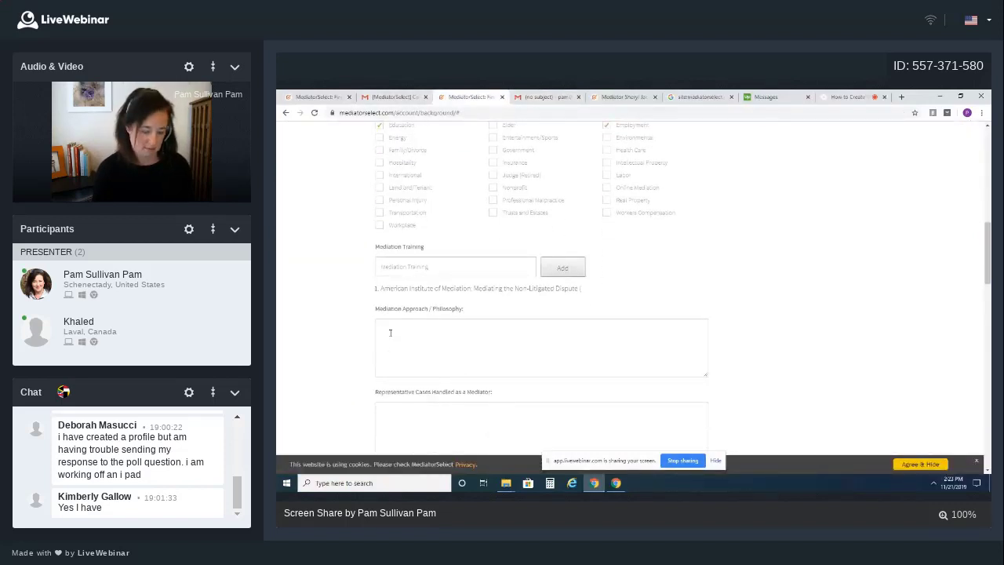
left_click(390, 333)
key("ctrl+v")
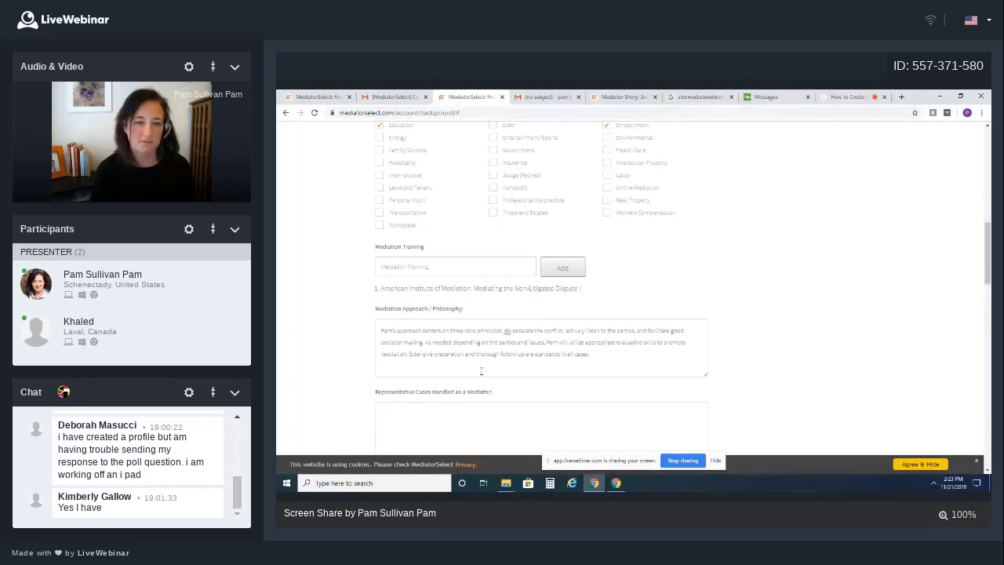
scroll(510, 365, "down", 1)
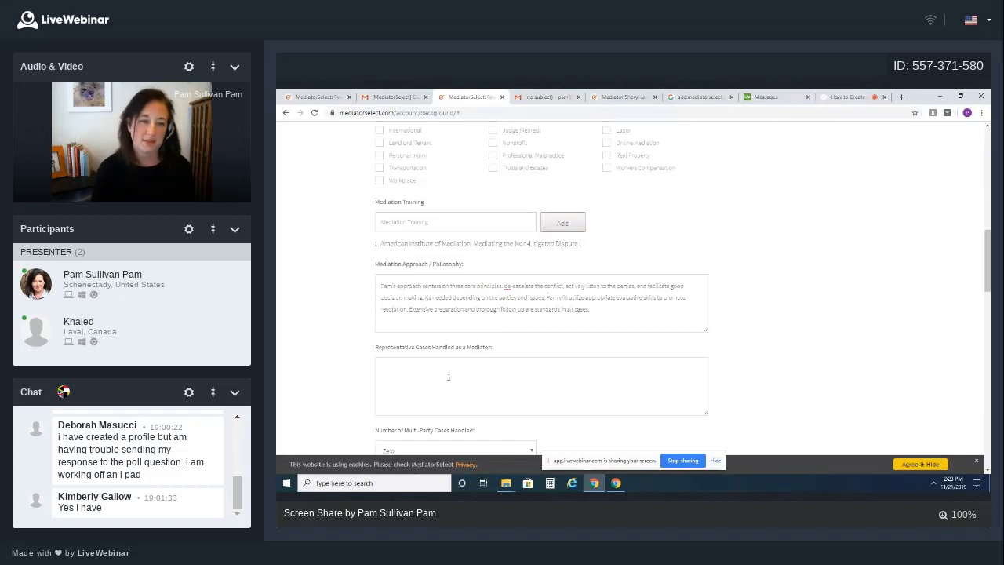
Copy the Fees line from the profile email and return to the form
left_click(539, 97)
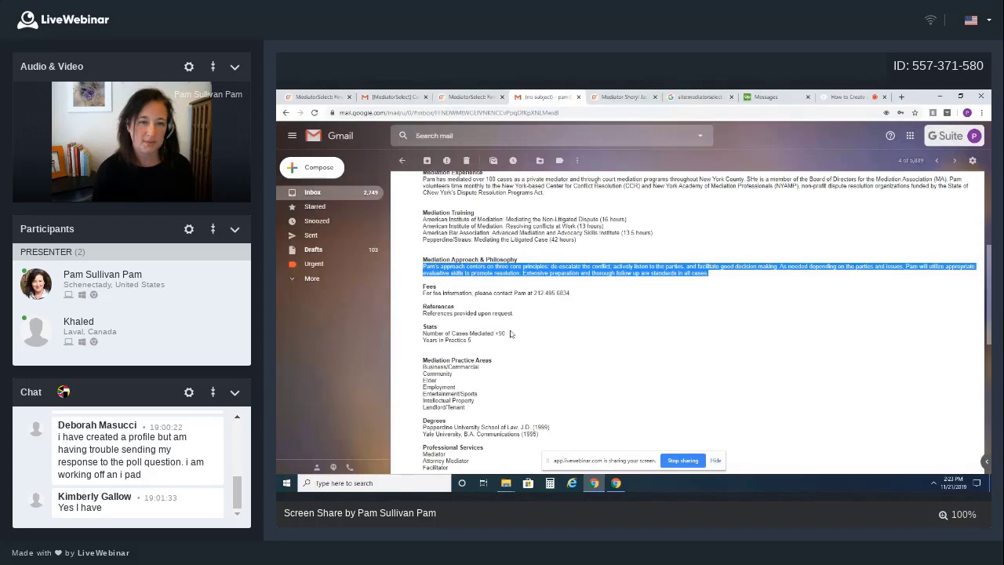
scroll(510, 333, "down", 1)
left_click_drag(423, 248, 581, 251)
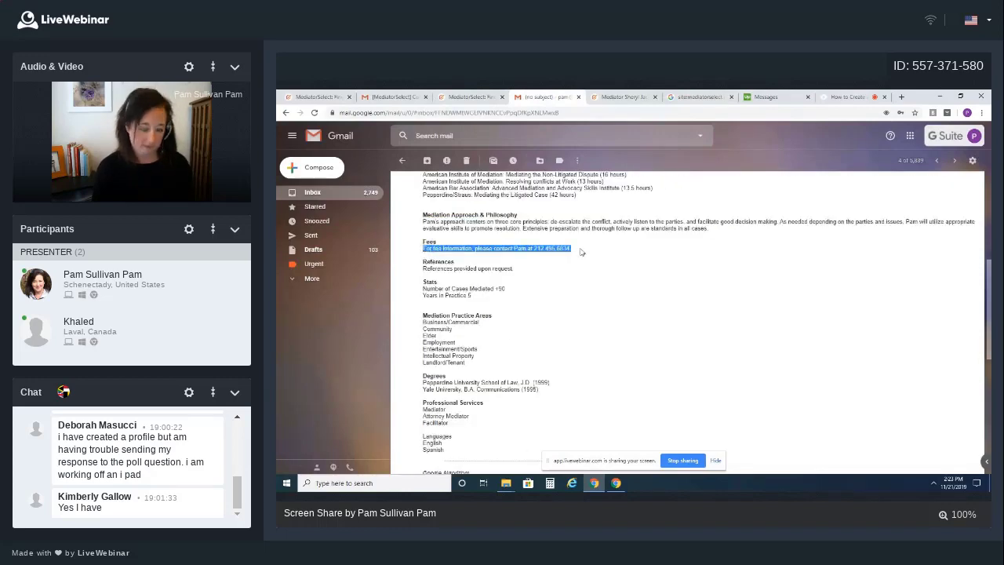
left_click(470, 97)
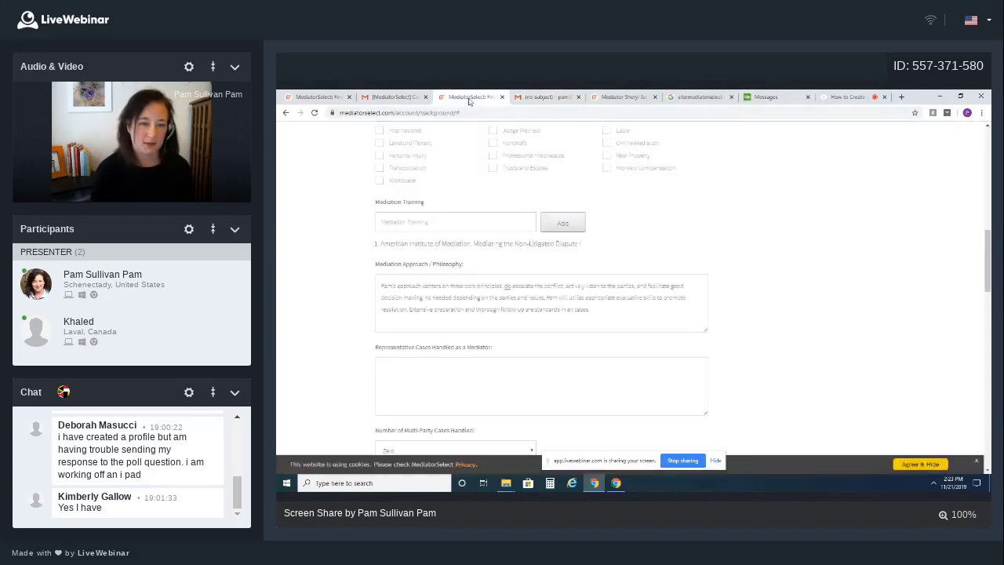
Set Number of Multi-Party Cases Handled to 10+
scroll(515, 298, "up", 3)
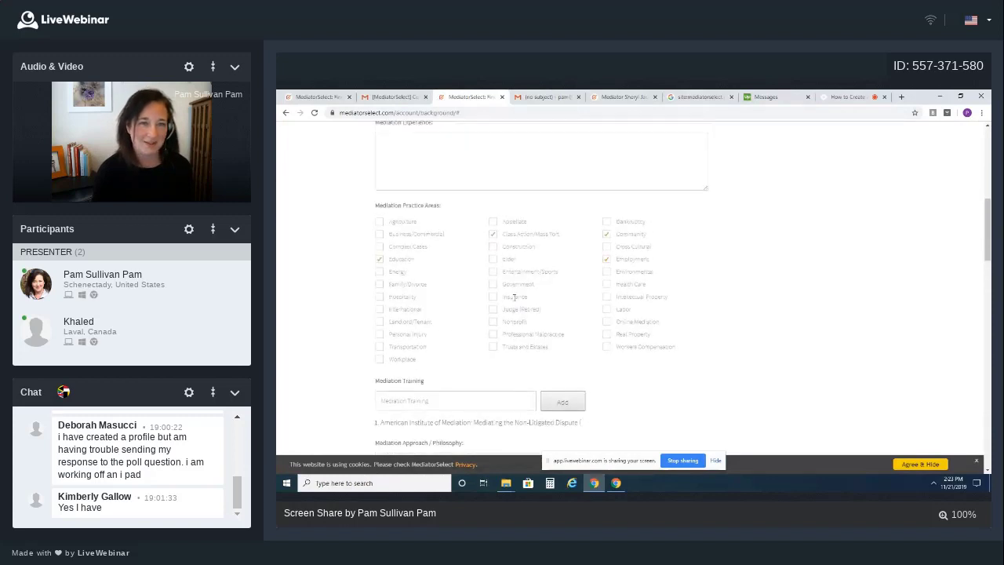
scroll(514, 297, "up", 4)
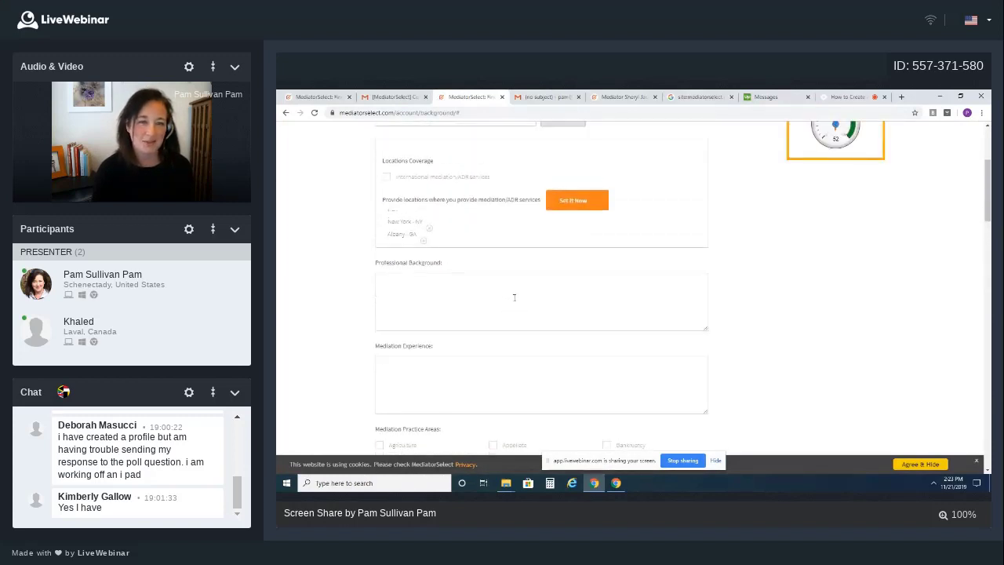
scroll(515, 298, "down", 10)
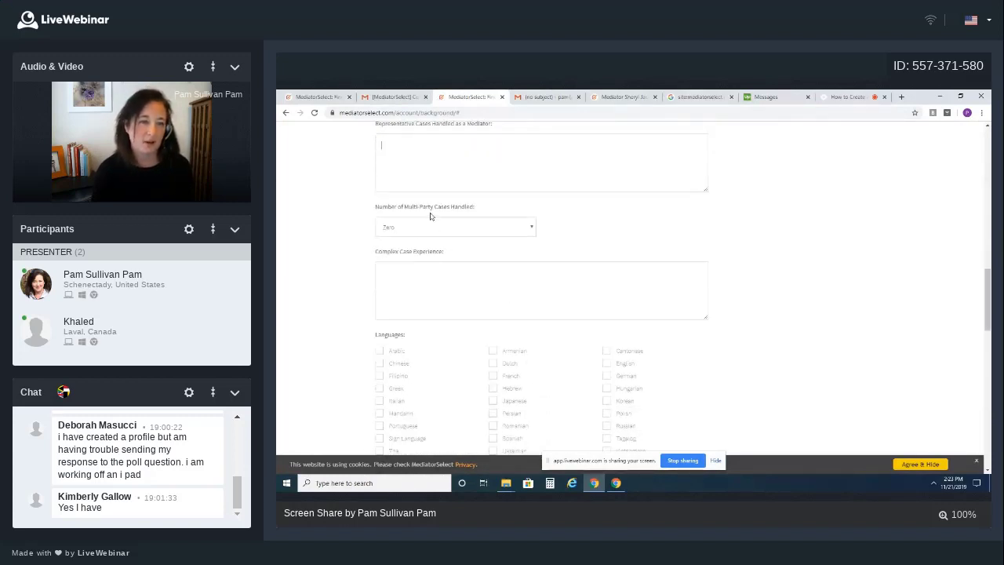
left_click(430, 227)
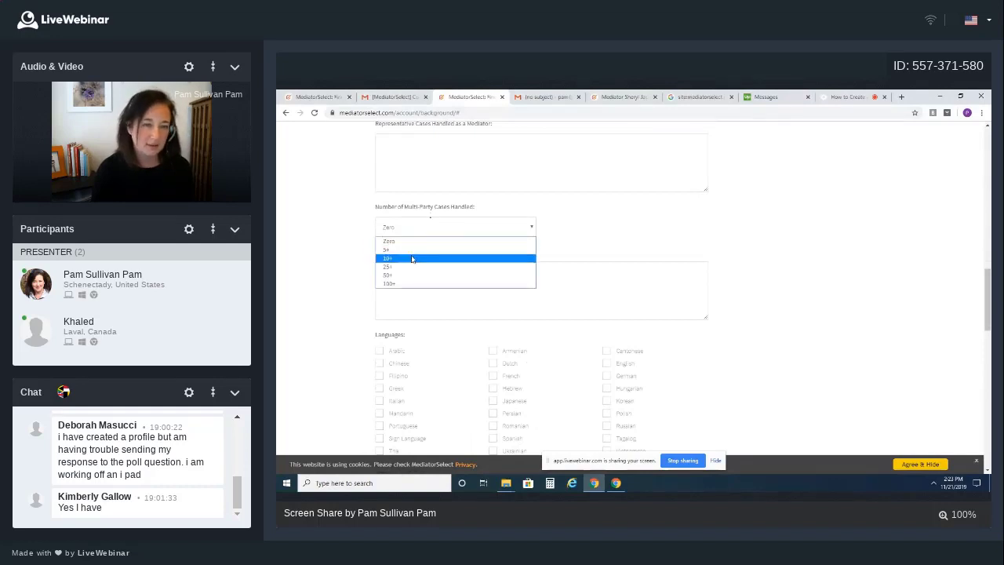
left_click(408, 258)
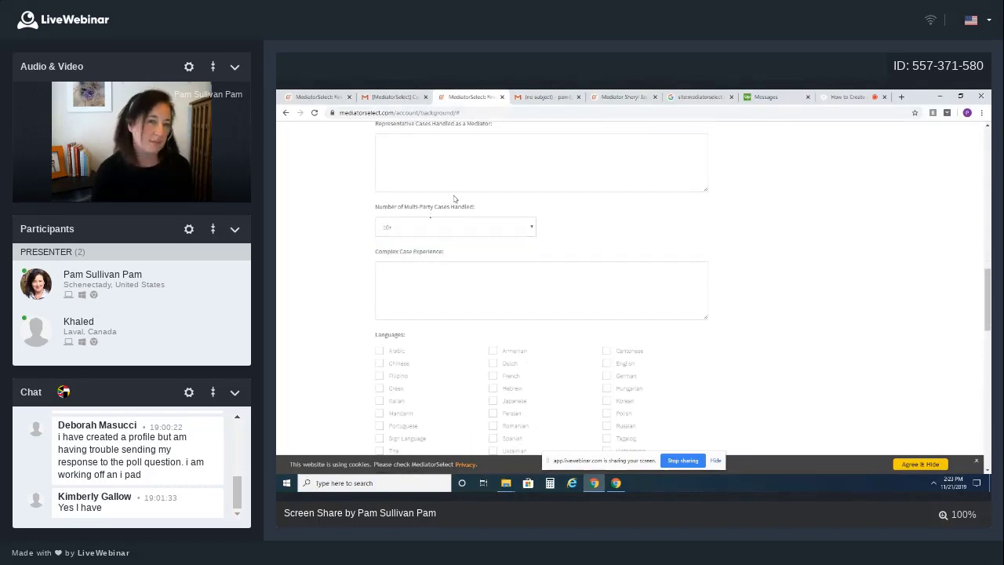
Set Number of Cases Mediated to 50+ and Years in Practice to 10
left_click(538, 98)
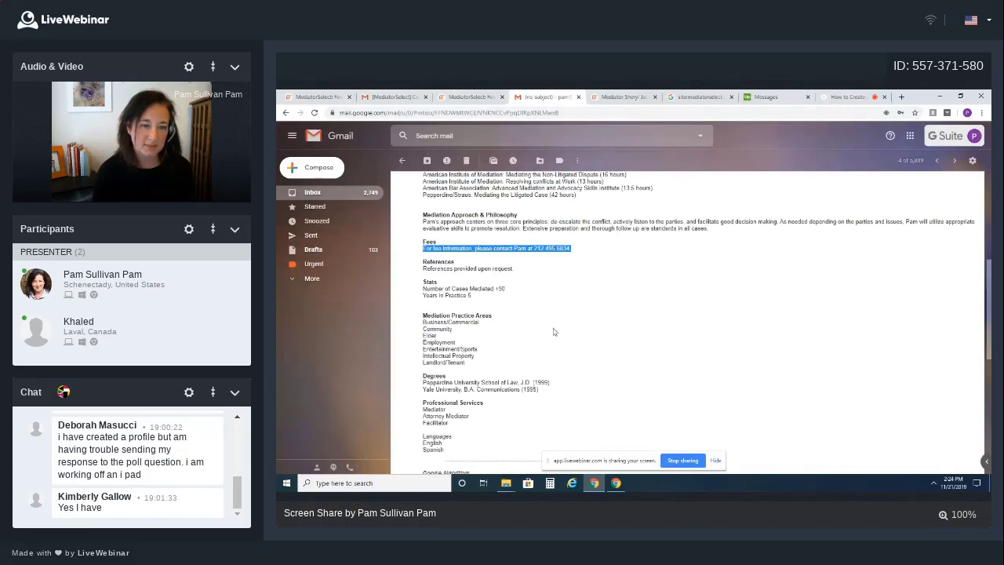
scroll(531, 325, "down", 2)
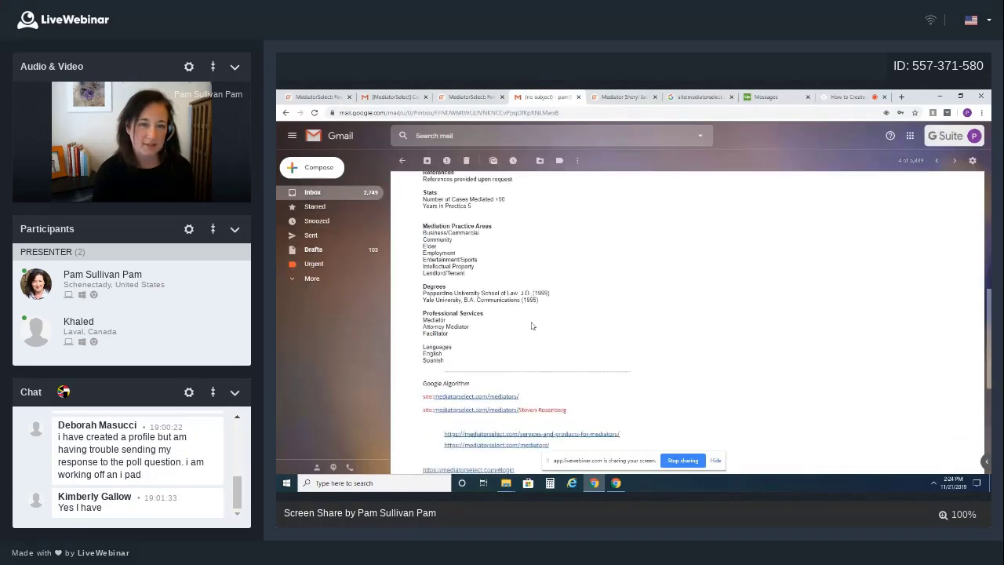
scroll(532, 325, "up", 3)
scroll(532, 326, "up", 1)
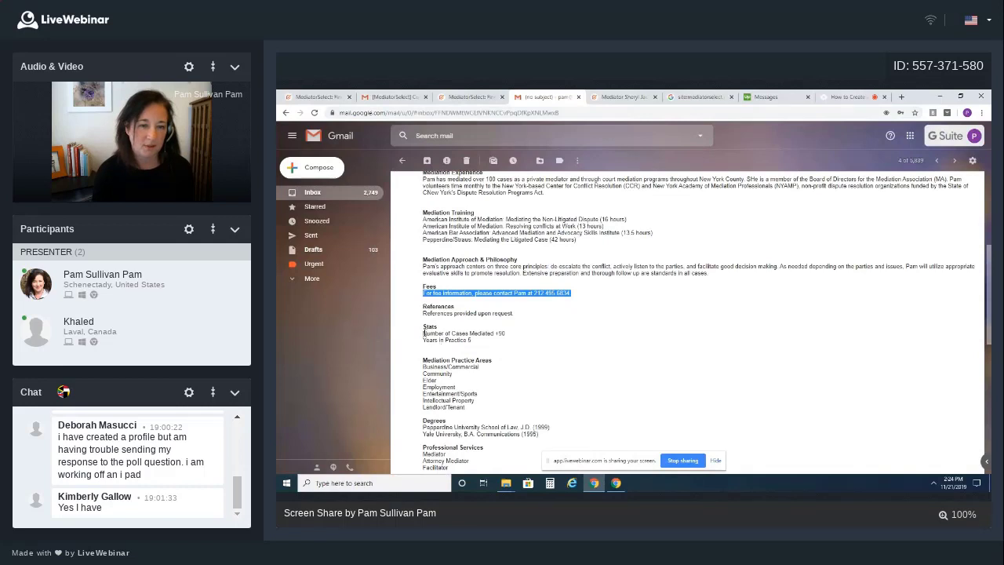
key("ctrl+shift+Tab")
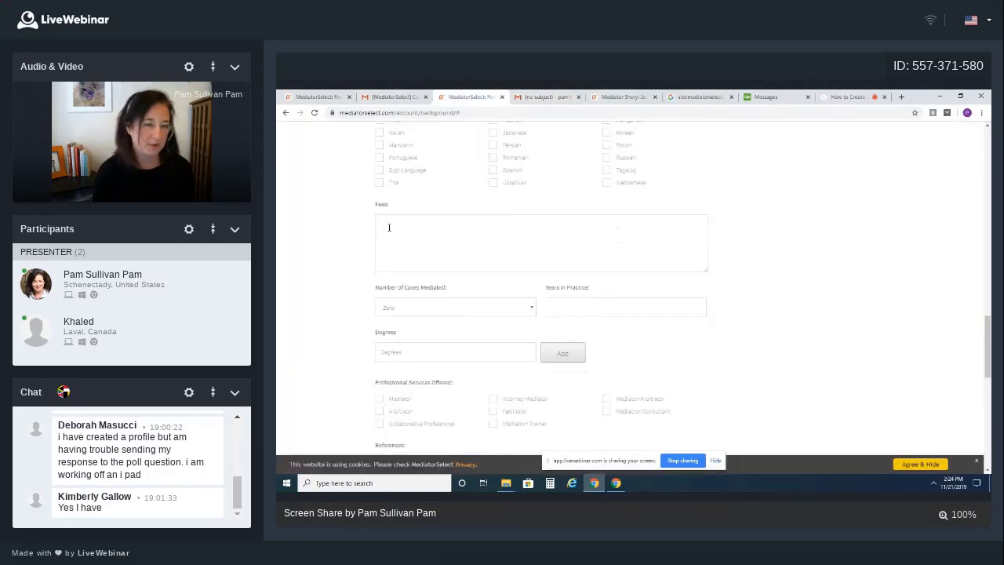
left_click(437, 312)
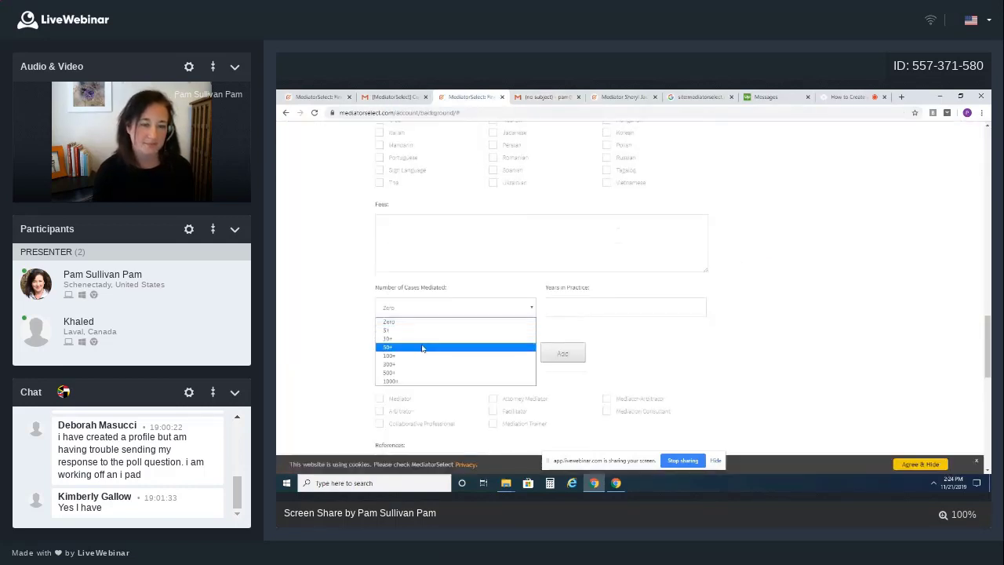
left_click(424, 347)
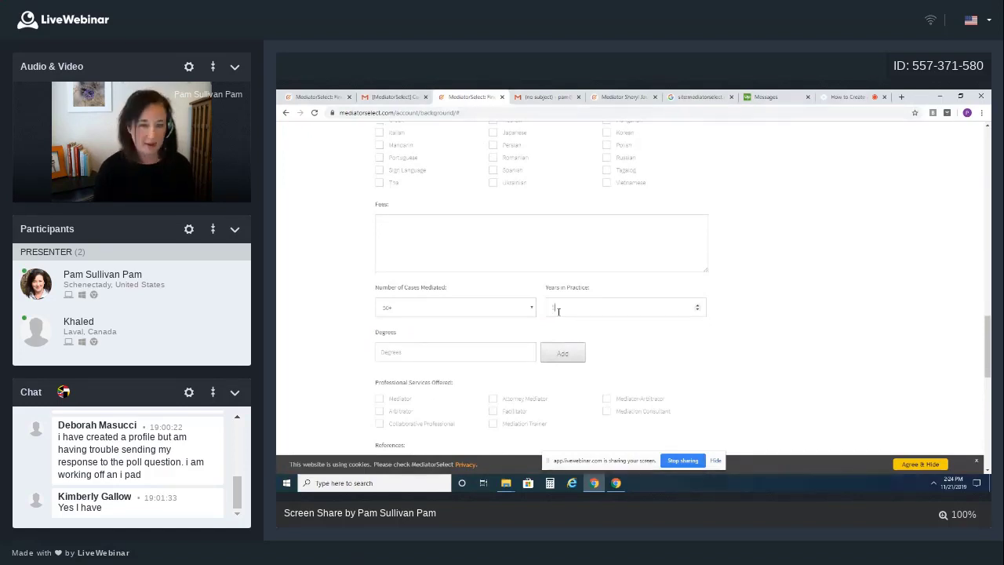
type("10")
Tick Attorney Mediator and Mediation Consultant services and enter References 'Available upon request.'
left_click(390, 347)
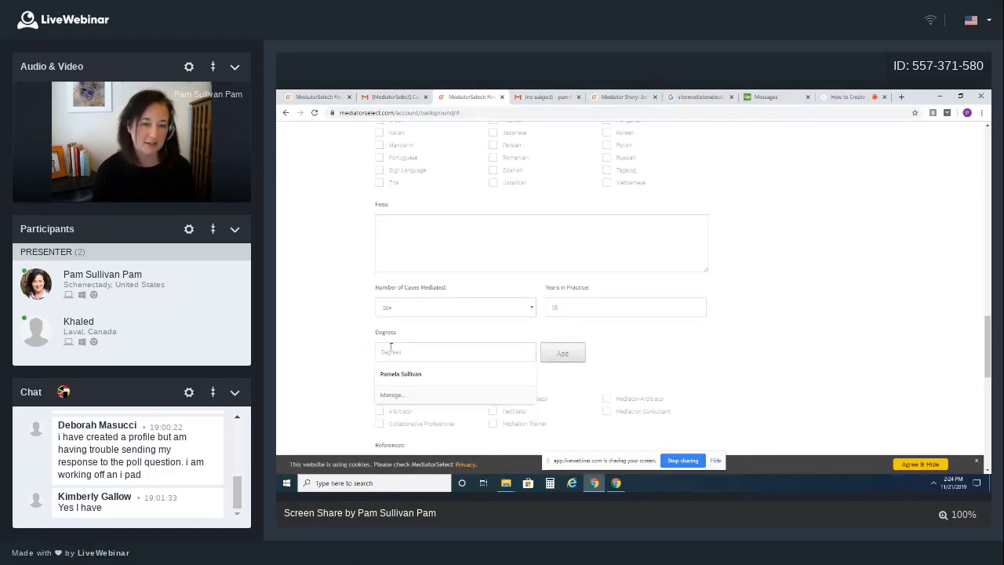
left_click(585, 391)
scroll(578, 390, "down", 1)
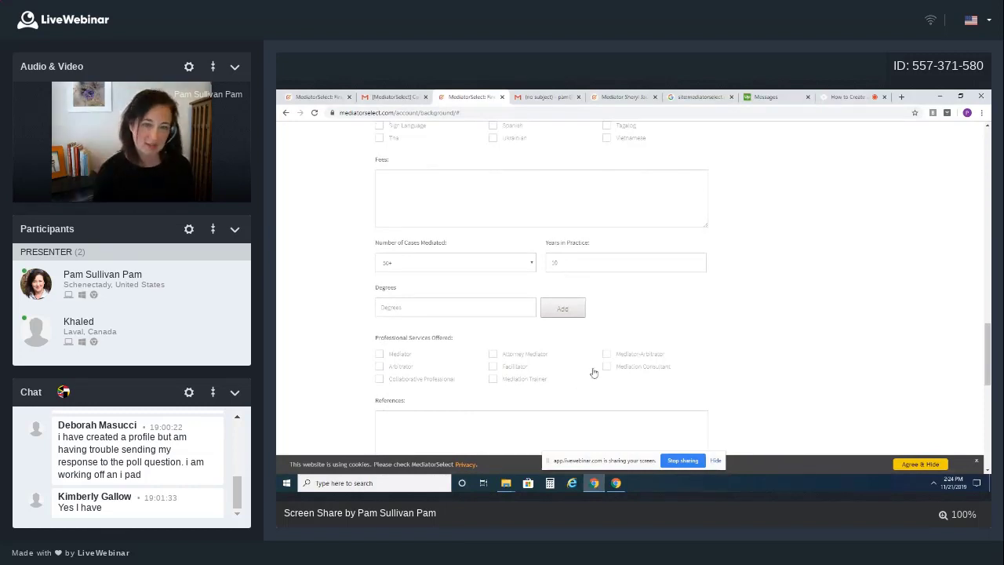
left_click(493, 356)
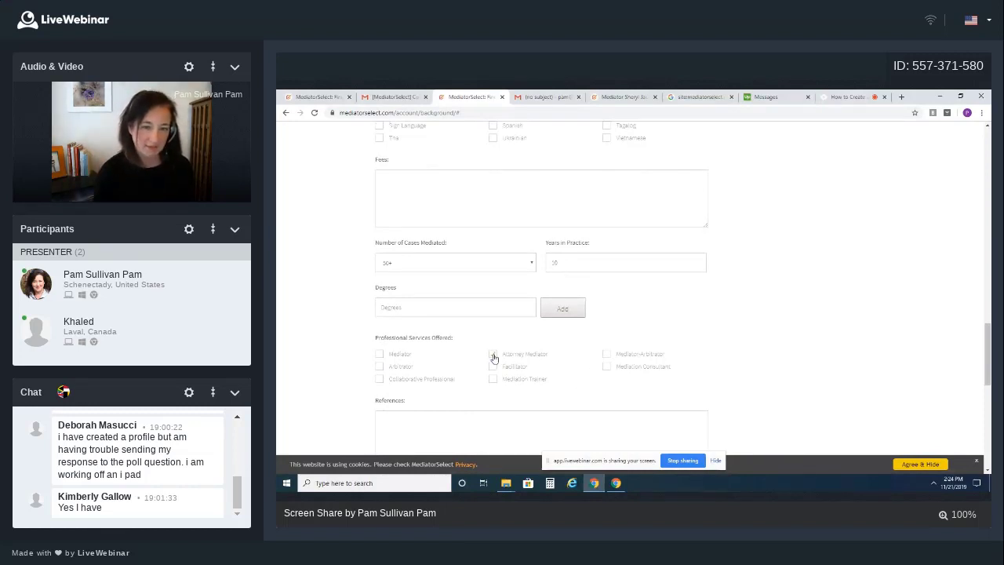
left_click(607, 367)
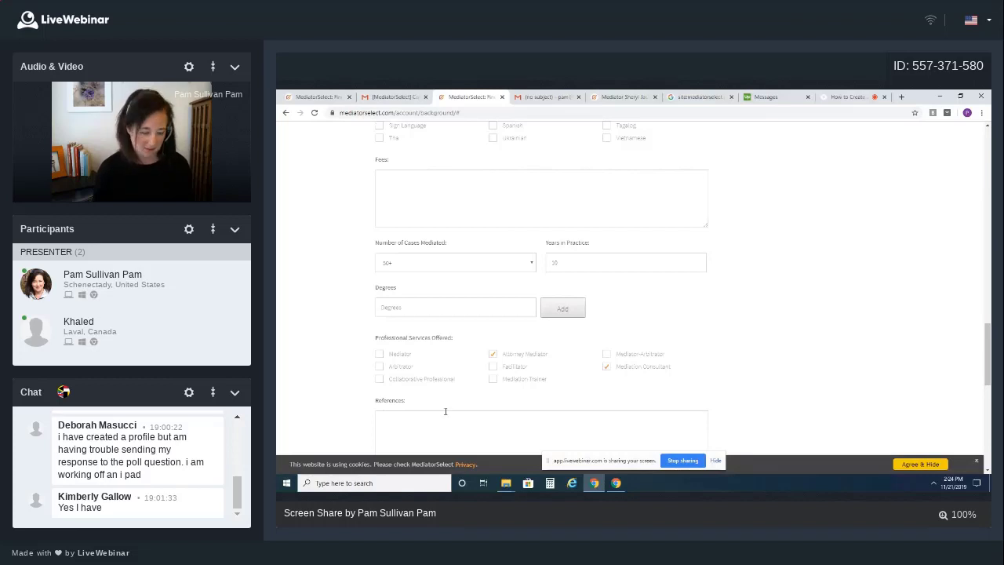
type("Available u")
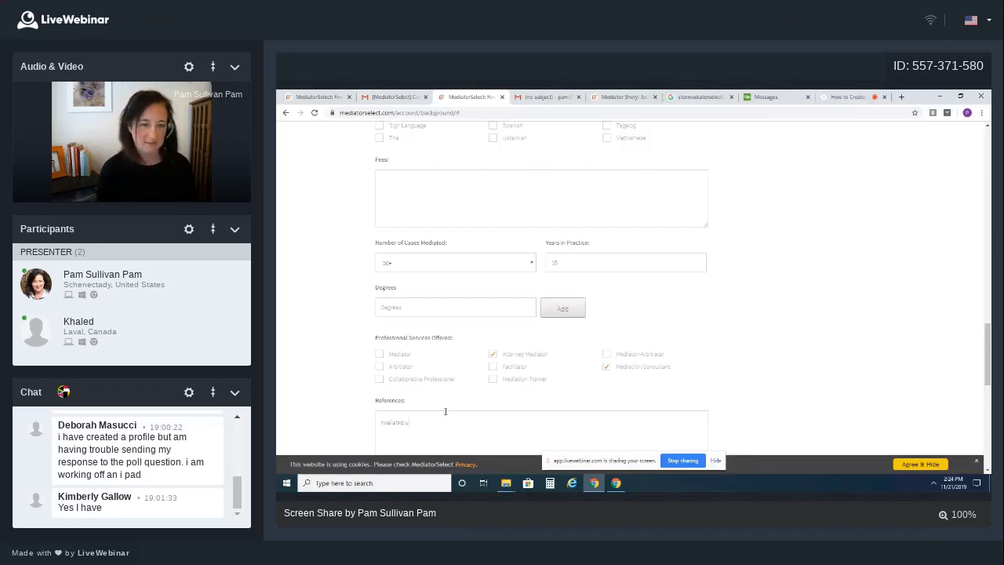
type("pon request.")
Enter 'mediatorselect.com' as the resource URL
scroll(455, 299, "down", 3)
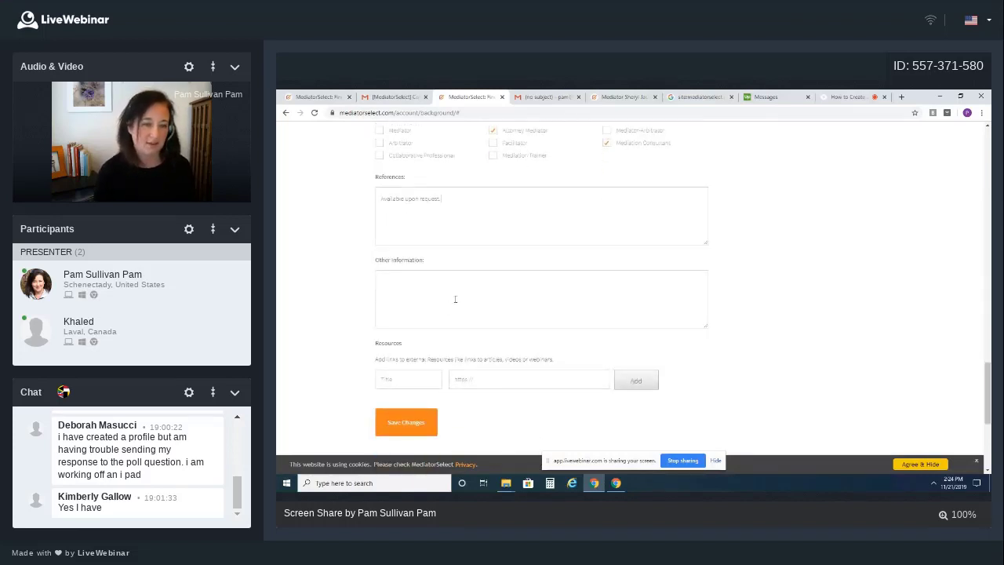
left_click(395, 379)
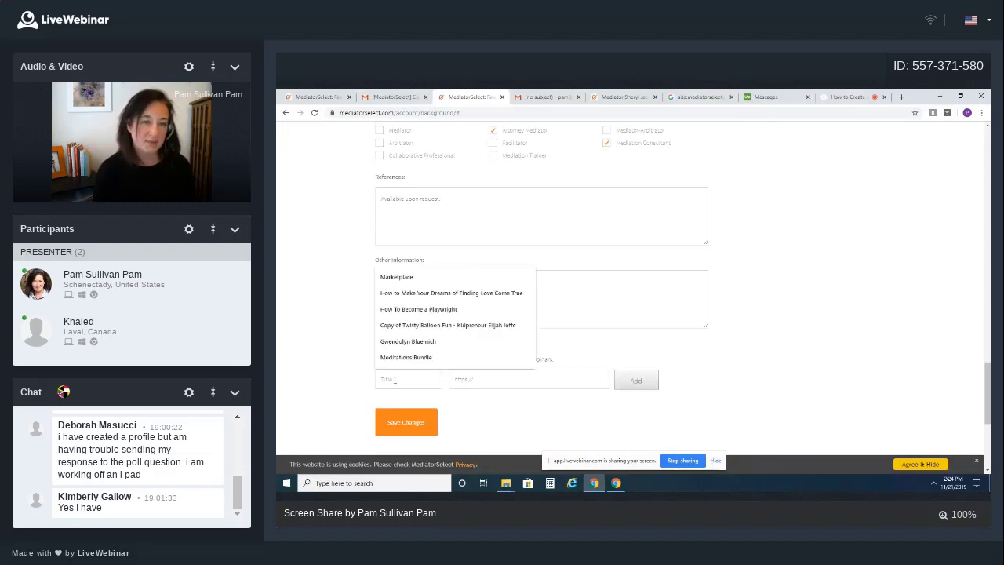
left_click(453, 379)
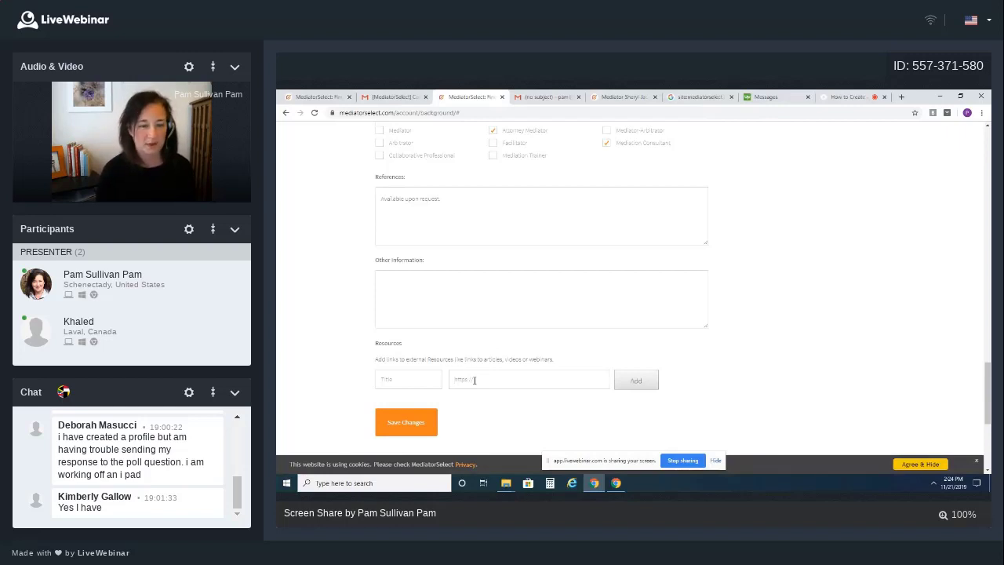
type("mediatorselect.com")
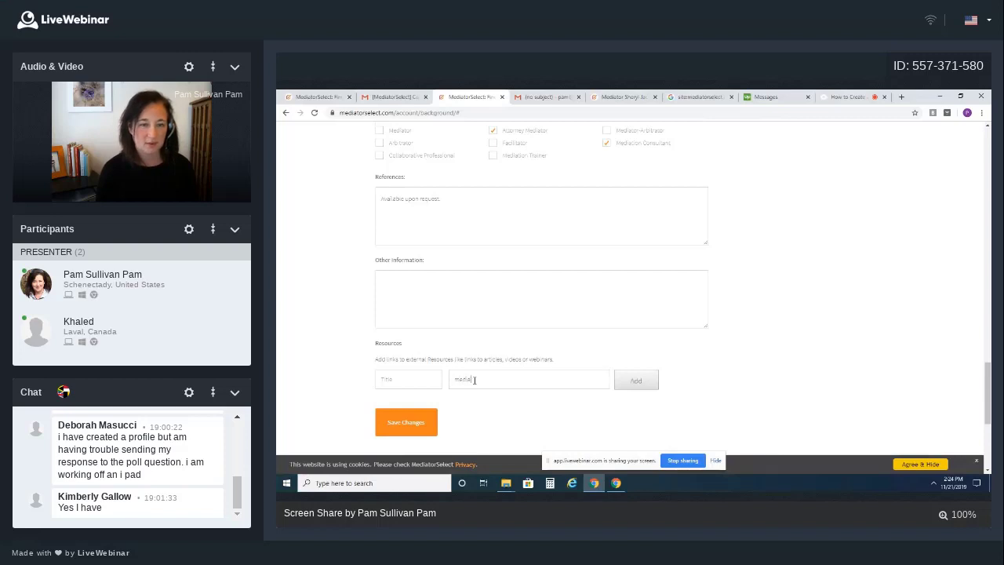
left_click(416, 424)
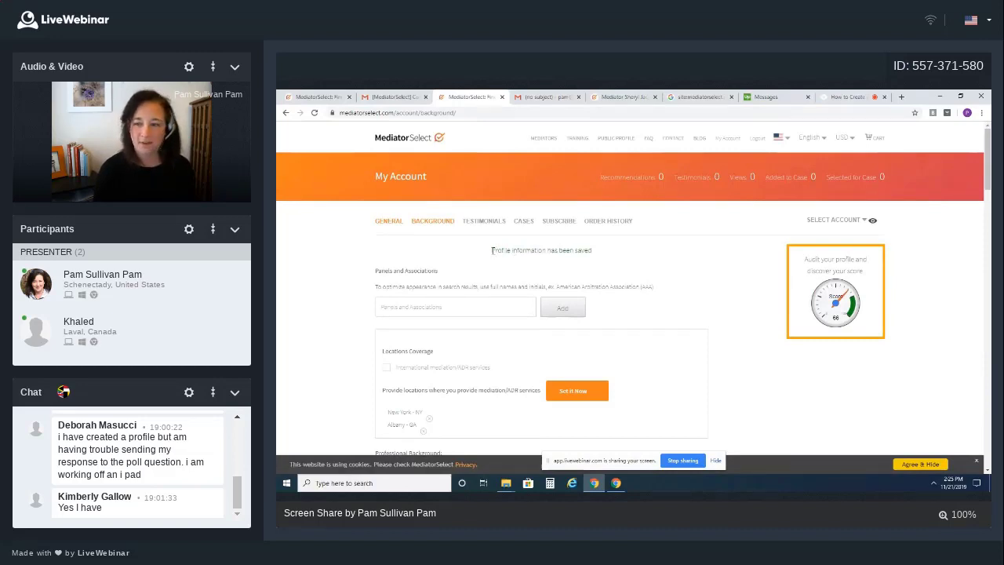
left_click_drag(493, 250, 594, 254)
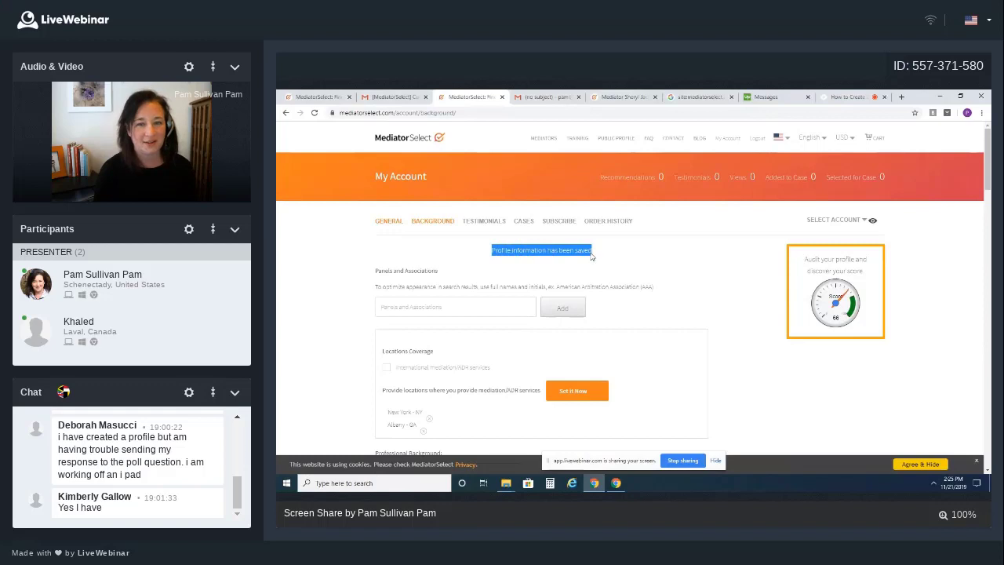
left_click(580, 269)
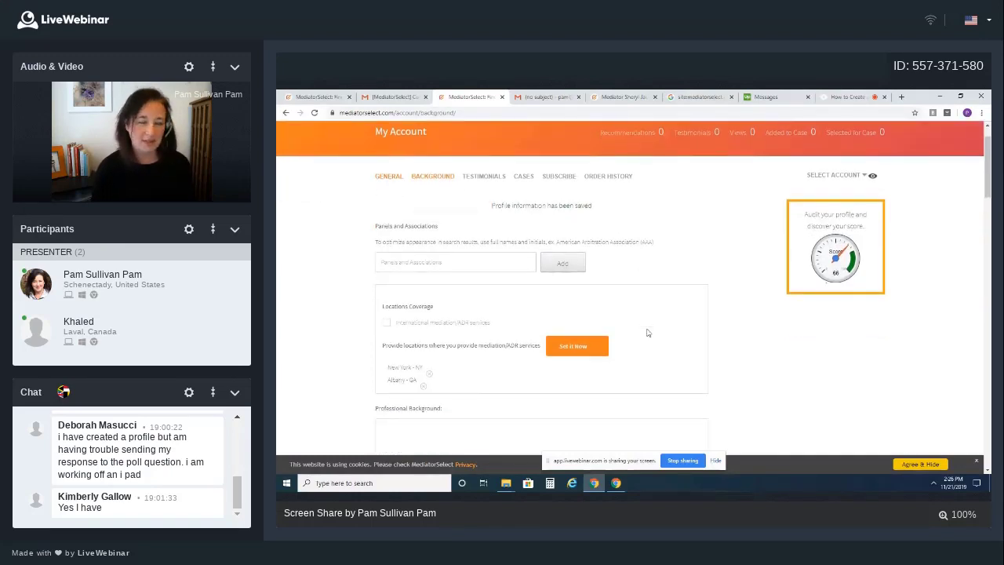
scroll(650, 333, "down", 1)
scroll(648, 333, "up", 1)
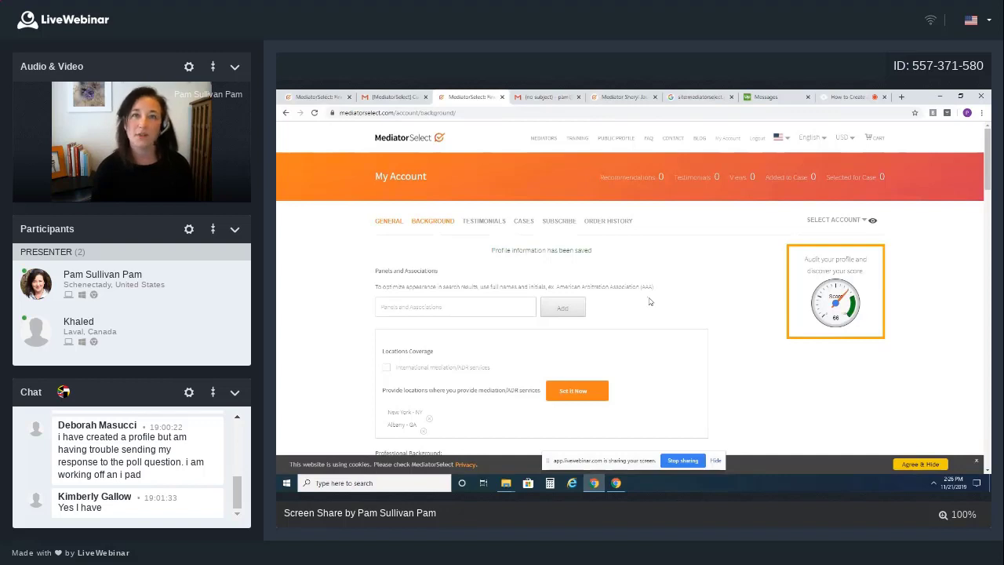
scroll(649, 301, "down", 1)
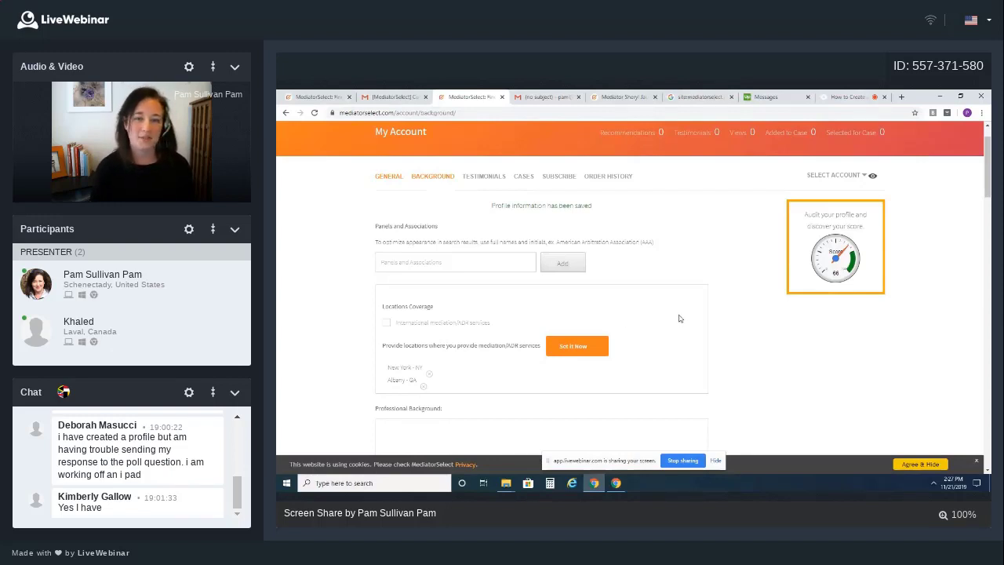
scroll(679, 318, "down", 1)
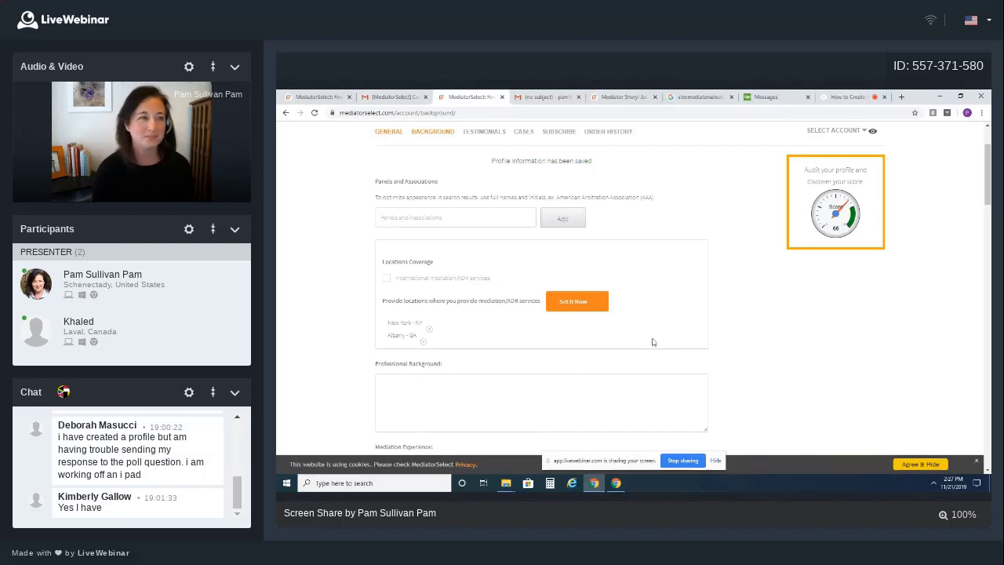
scroll(652, 342, "up", 2)
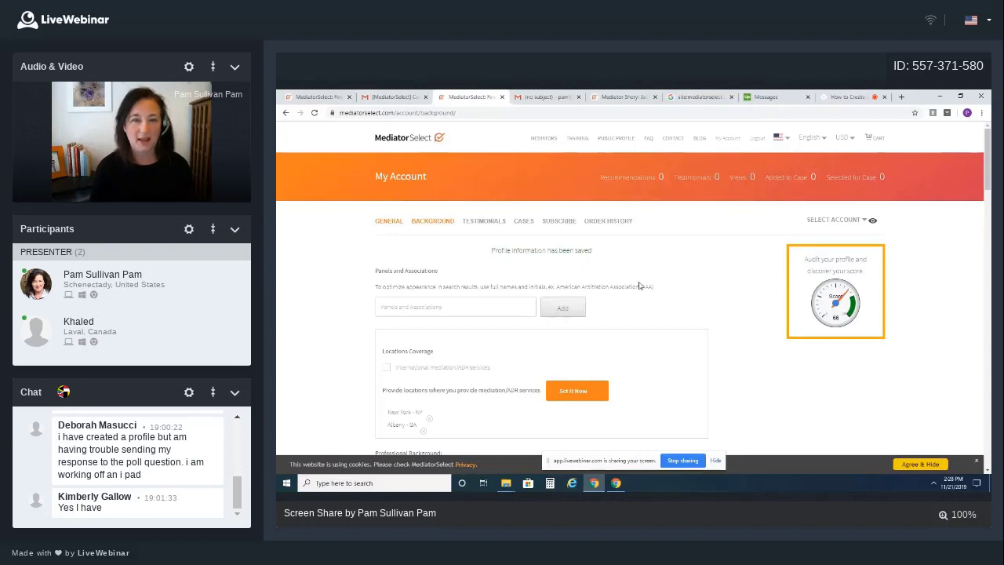
Open the Testimonials section and start an Ask for Recommendations request
left_click(483, 222)
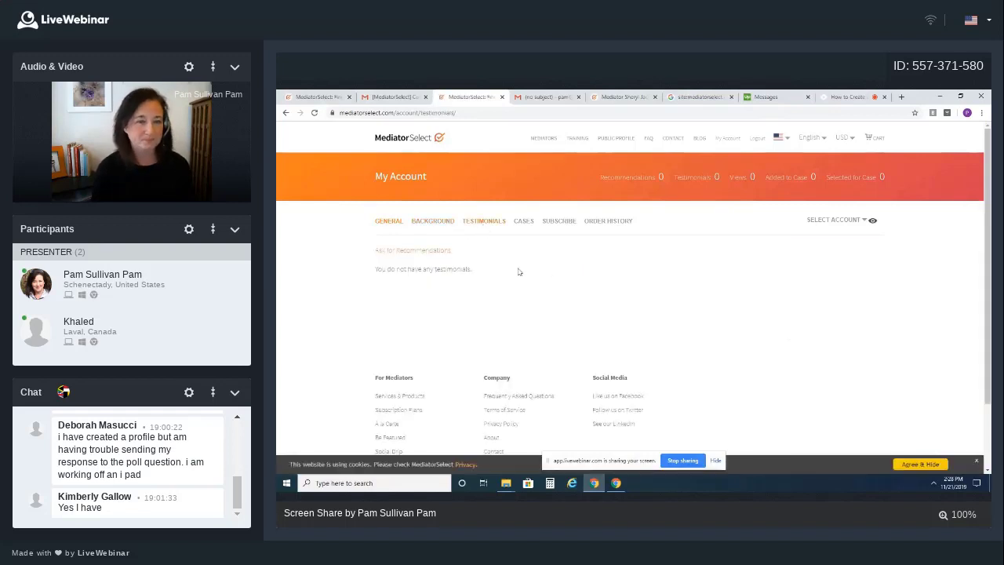
left_click(419, 254)
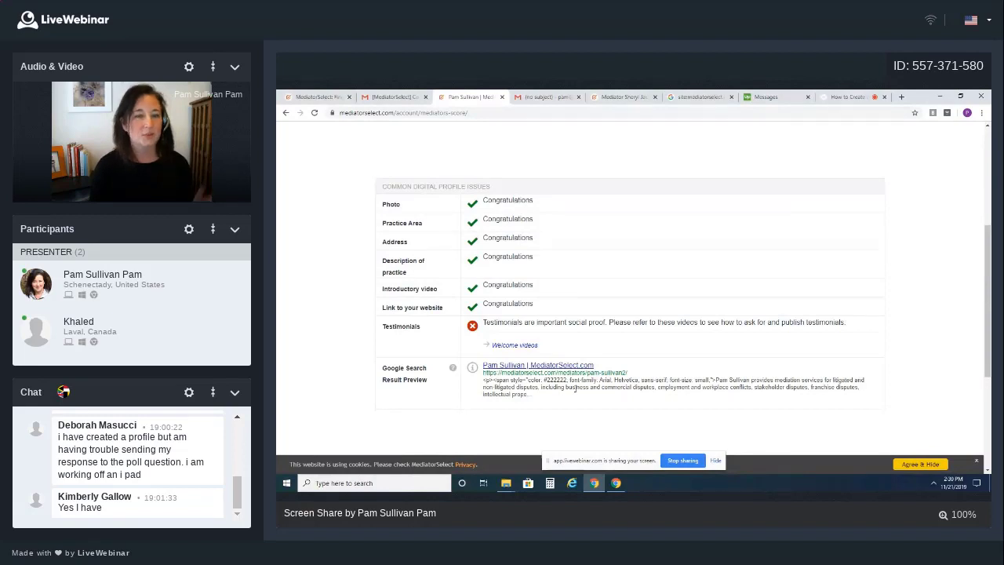
Show the 66 out of 100 checkup score, then bring up the Google site-search results
scroll(577, 389, "up", 3)
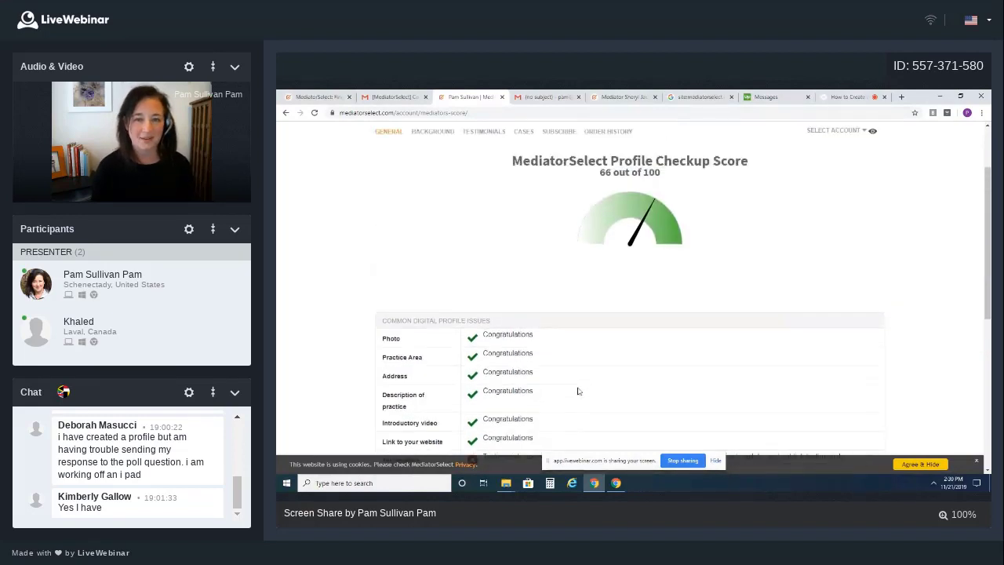
scroll(578, 391, "up", 2)
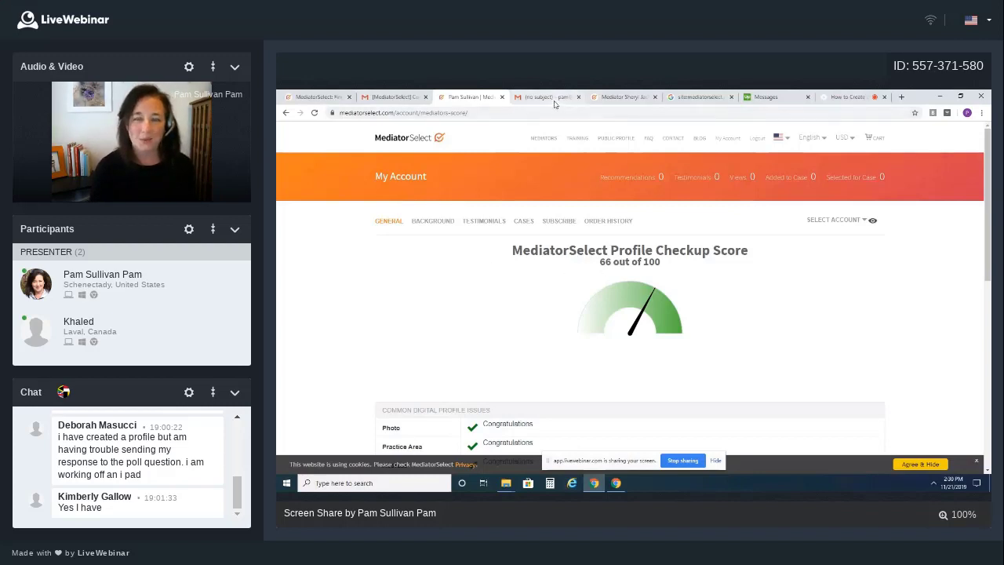
left_click(700, 98)
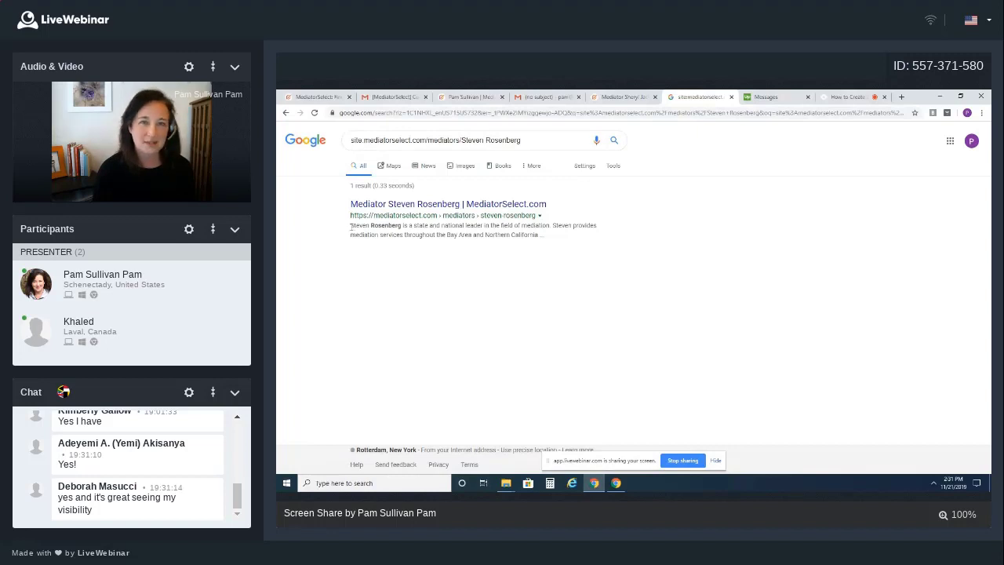
Highlight the result's Bay Area mediation description snippet, then clear the highlight
left_click_drag(350, 226, 545, 236)
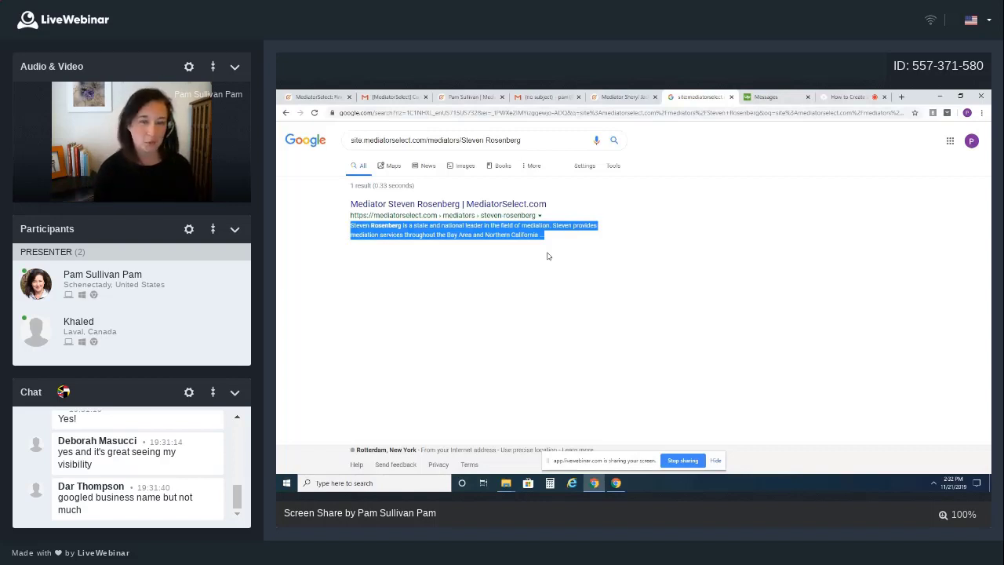
left_click(547, 256)
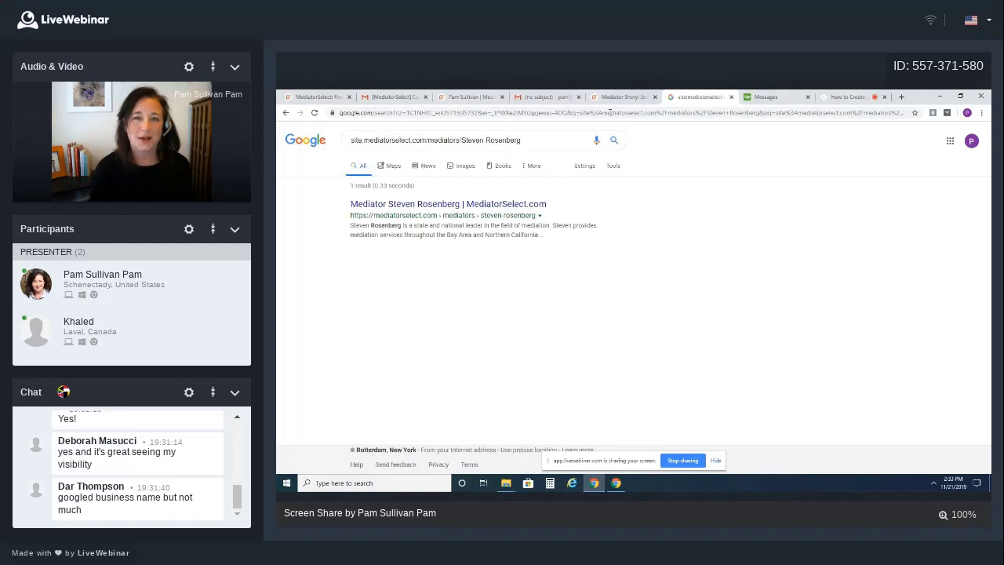
Bring up the other mediator's MediatorSelect profile page with its intro video
left_click(616, 97)
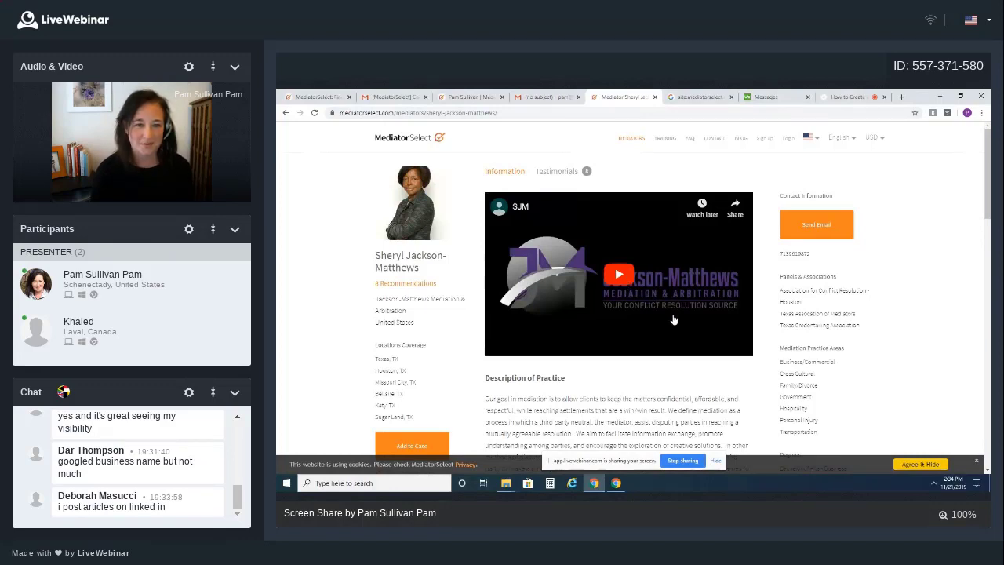
Play the intro video, pause it at 0:16, and return to the Gmail notes email
left_click(616, 277)
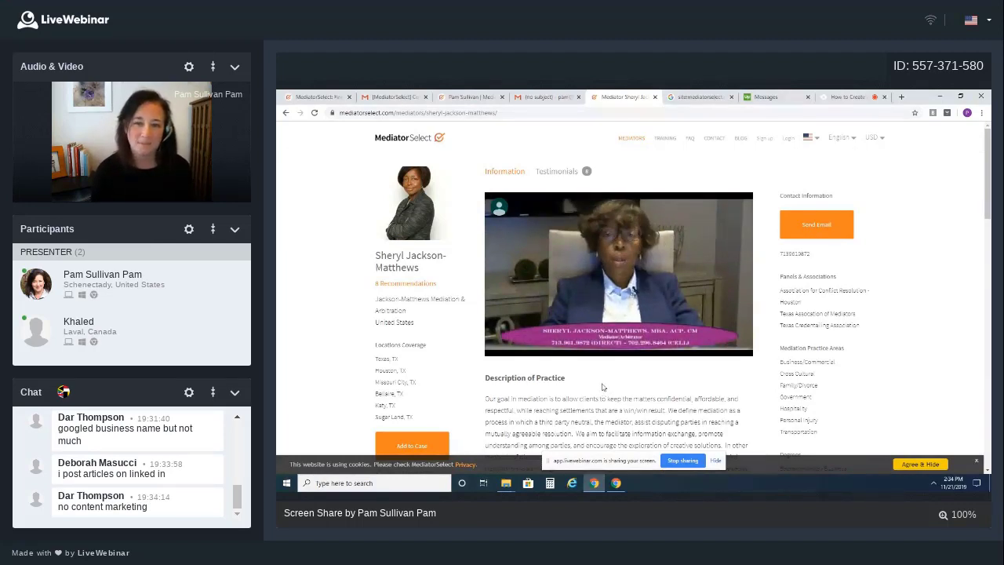
mouse_move(502, 353)
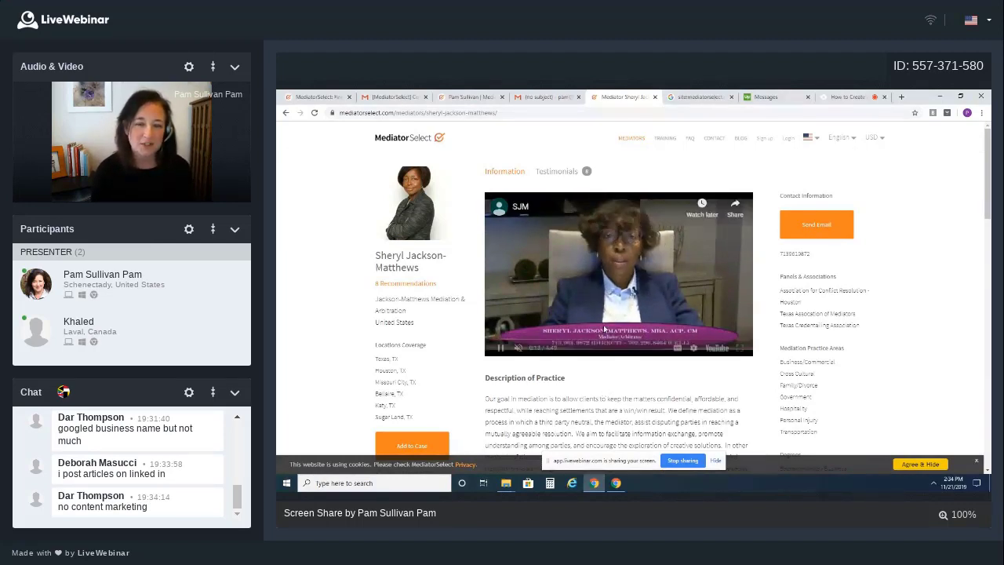
left_click(502, 350)
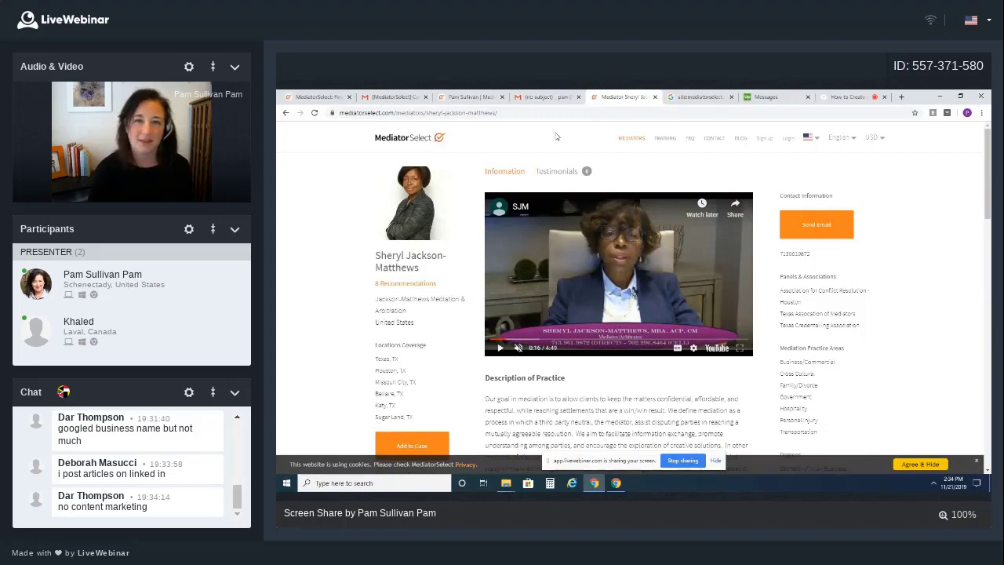
left_click(547, 97)
Select the mediator site: search line in the notes email for copying
triple_click(424, 279)
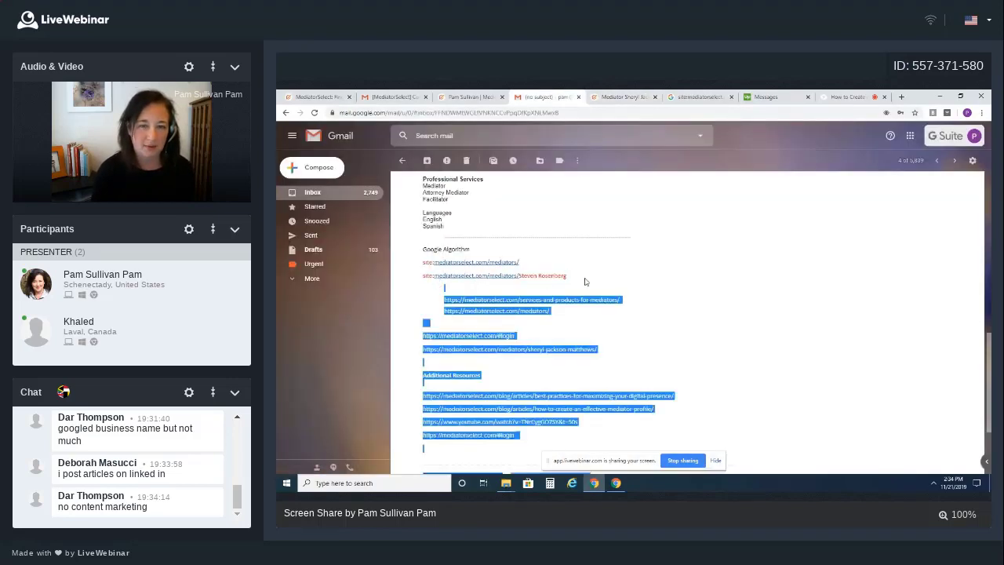
left_click(584, 280)
left_click_drag(570, 276, 423, 276)
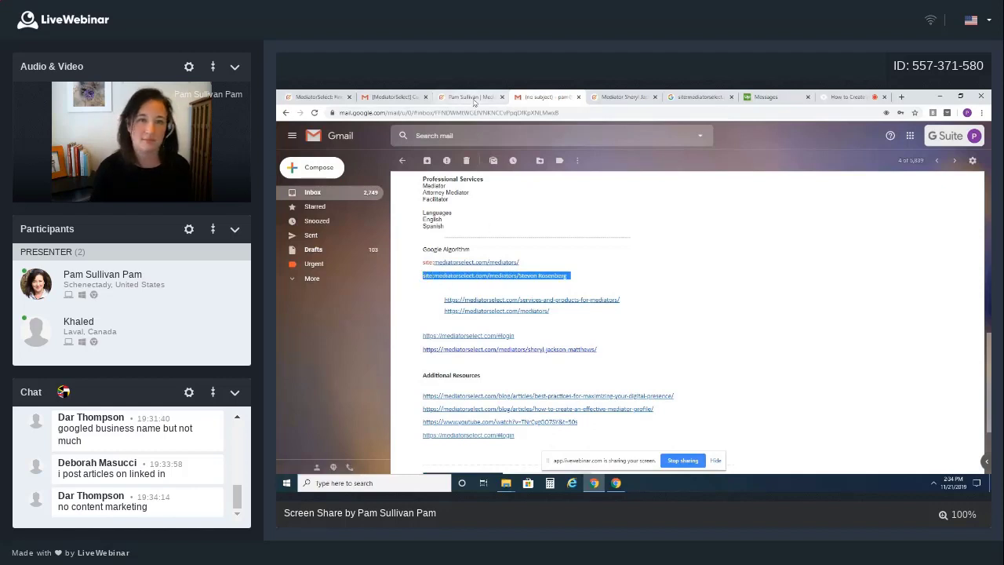
Run the pasted site search in the mediator profile tab and open the MediatorSelect result
left_click(474, 97)
left_click(619, 97)
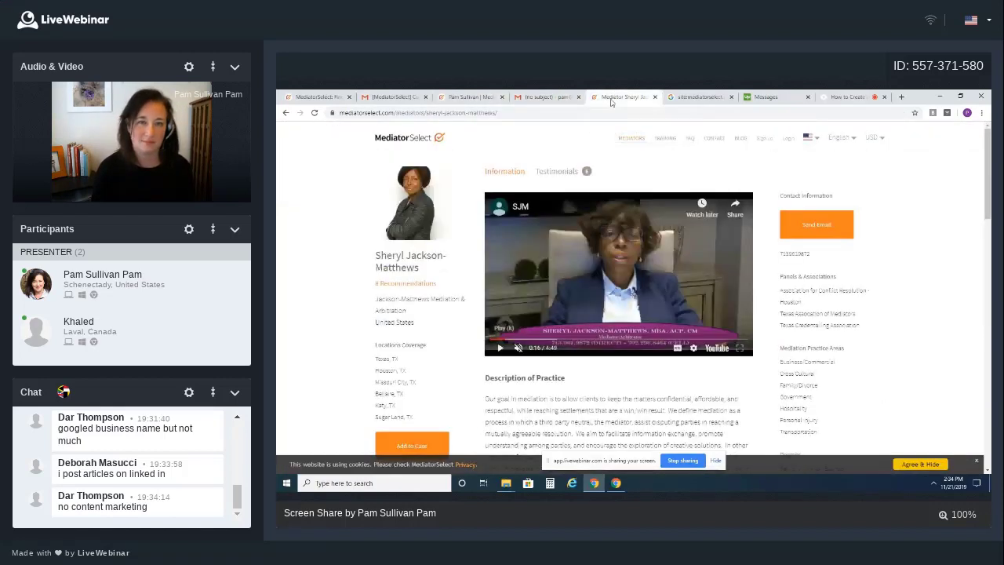
left_click(473, 113)
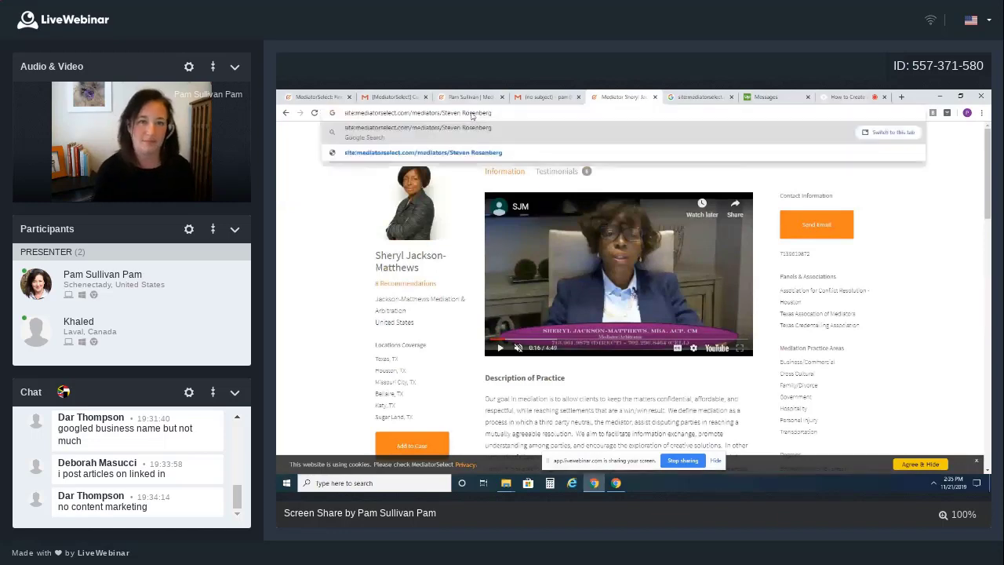
key("Return")
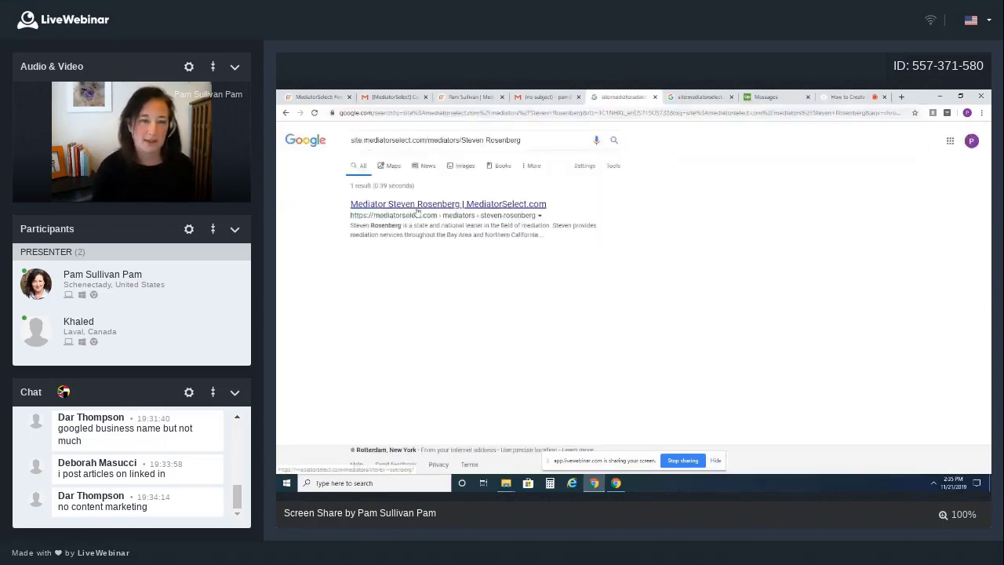
left_click(418, 209)
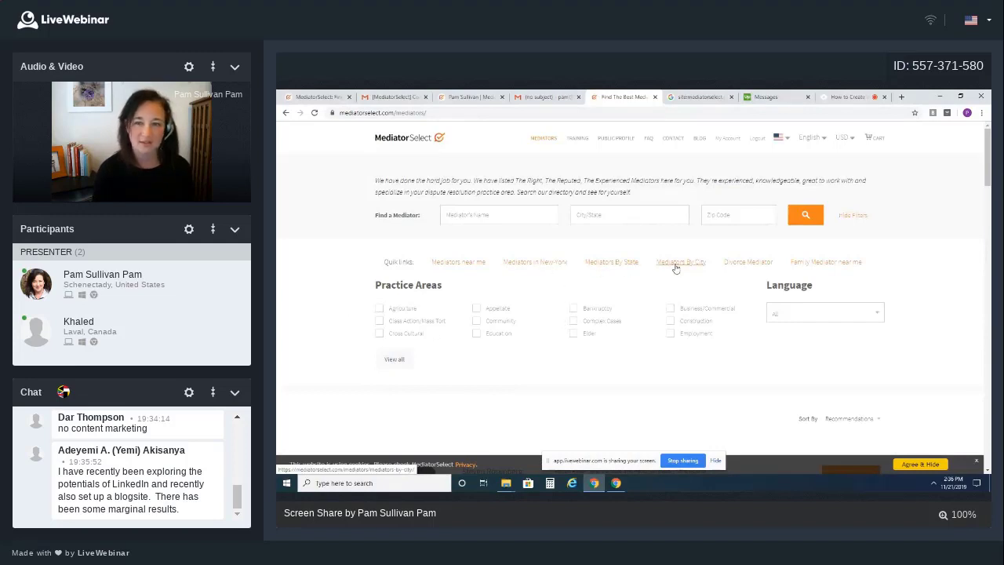
Browse the mediator directory listings, then return to the Profile Checkup Score page at 66/100
scroll(696, 344, "down", 2)
scroll(696, 344, "down", 4)
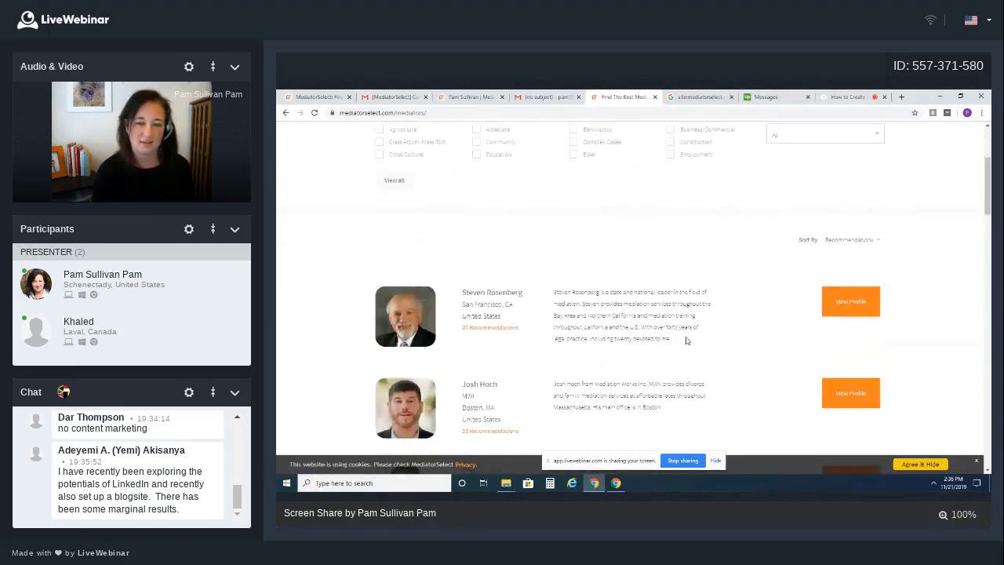
scroll(673, 335, "down", 1)
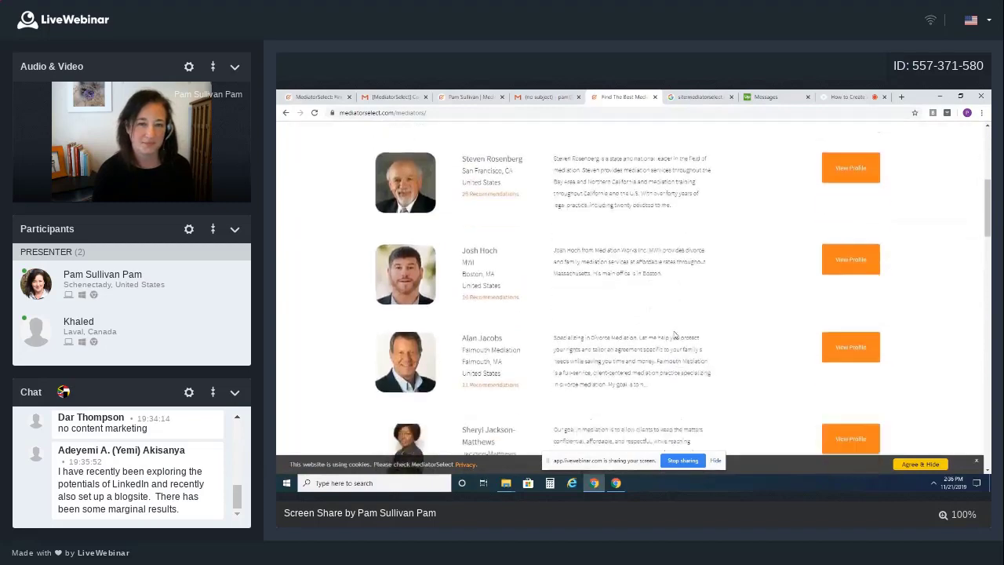
scroll(674, 335, "up", 7)
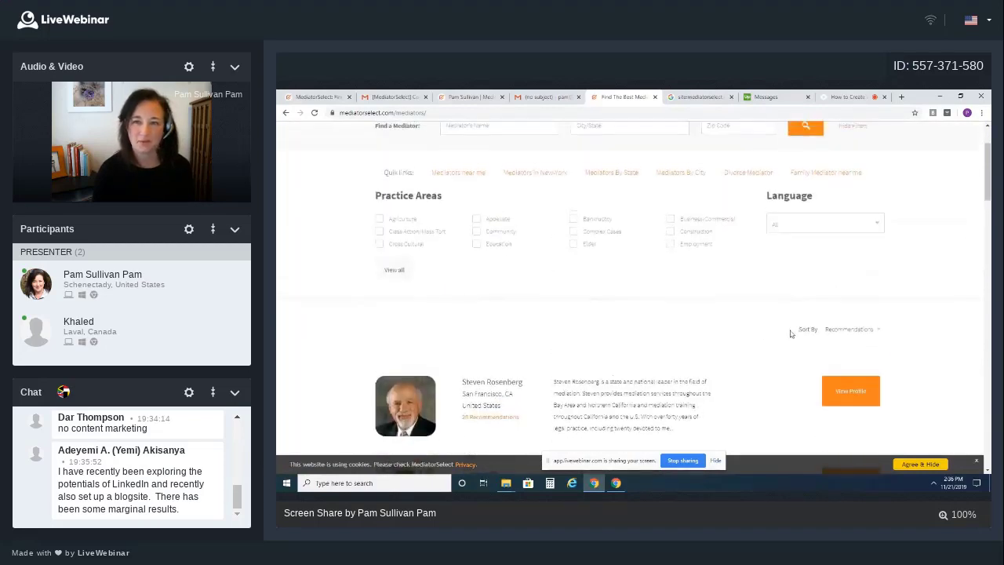
left_click(462, 99)
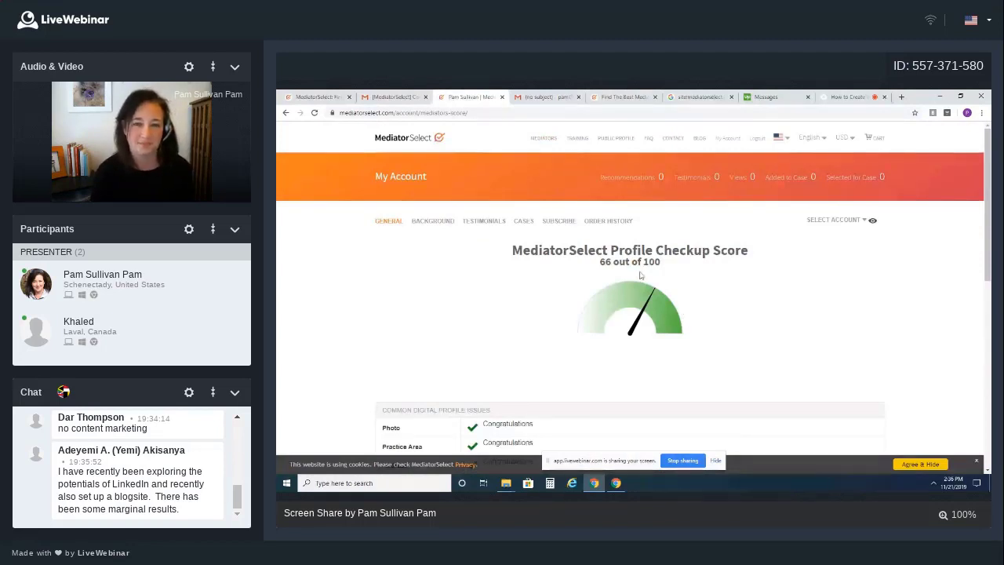
Show the SUBSCRIBE plans ($19.99 and $12.99 monthly), then return to the GENERAL account information
left_click(557, 221)
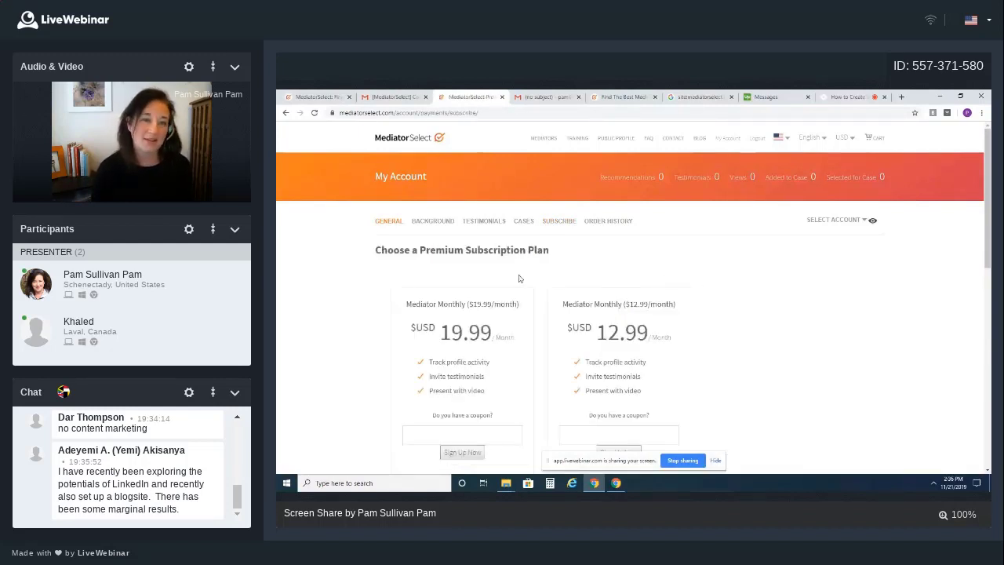
left_click(390, 223)
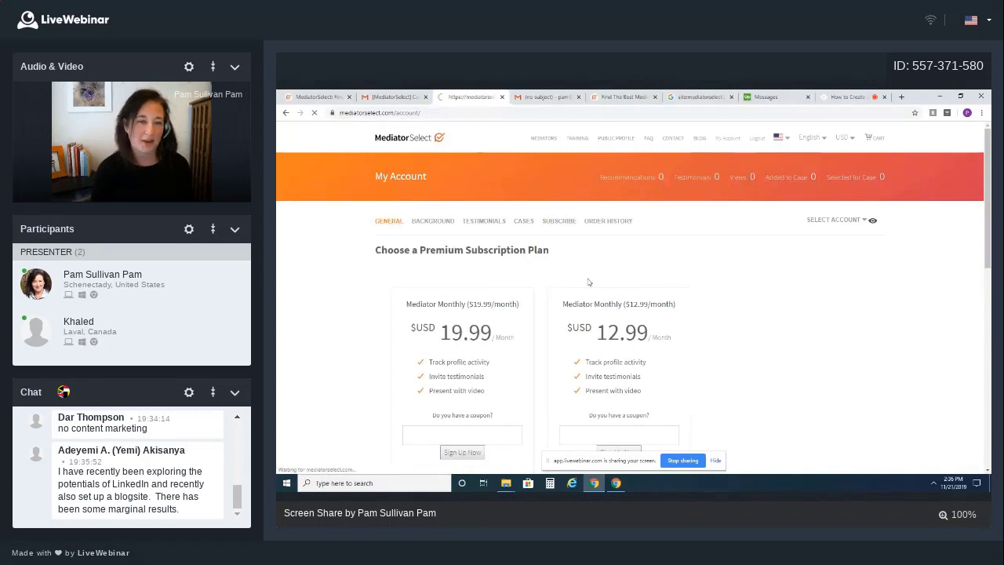